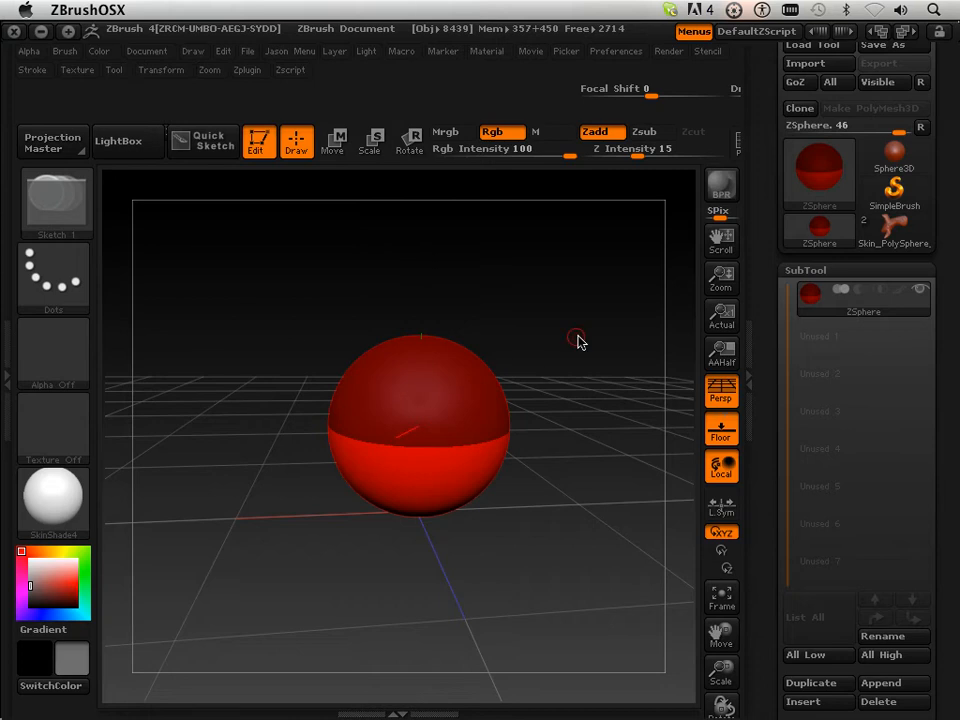
- Activate symmetry for the root ZSphere
drag(577, 341, 552, 346)
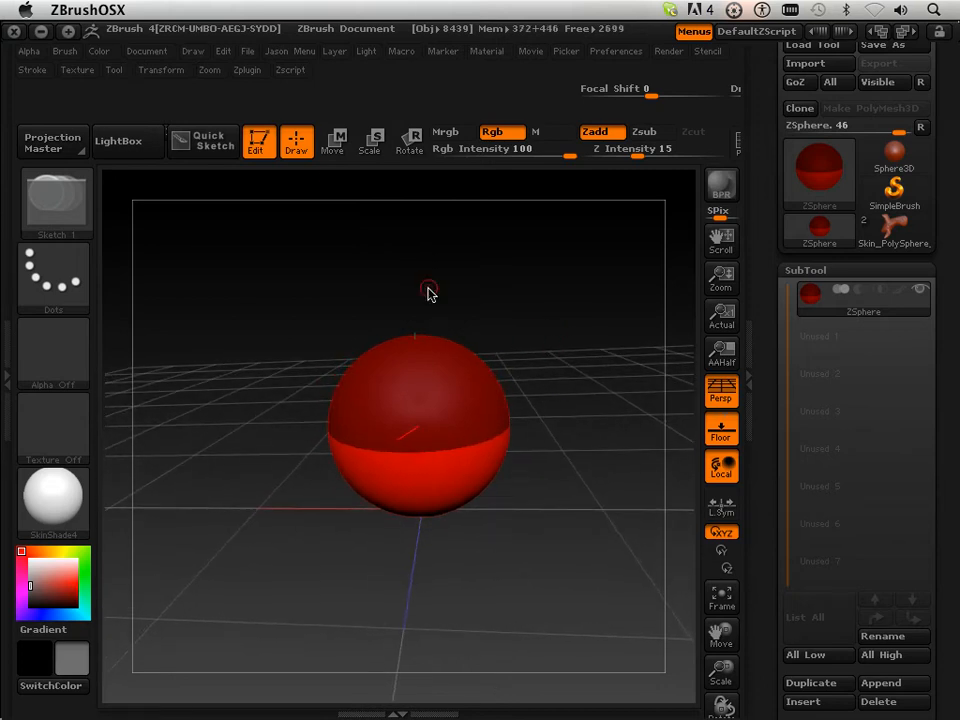
click(161, 71)
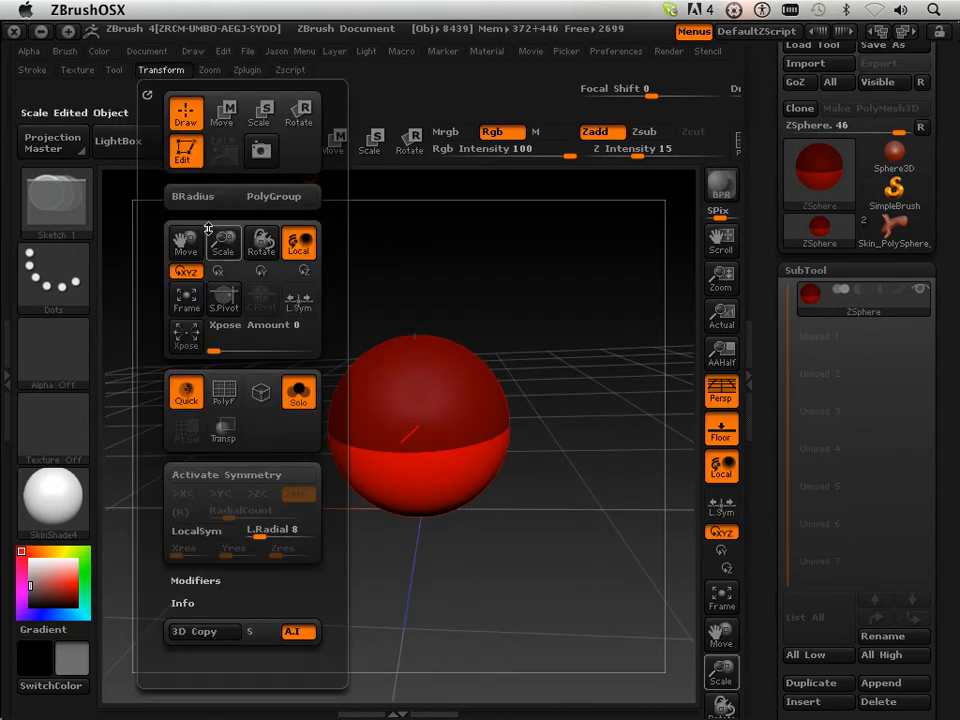
click(253, 474)
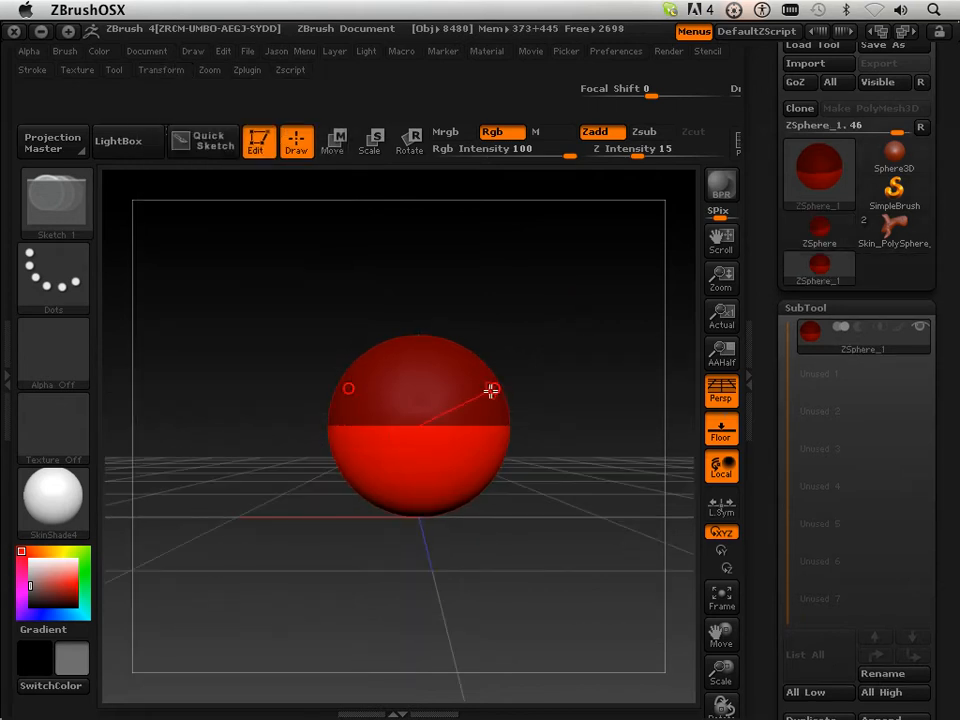
- Try a mirrored pair of small child ZSpheres on the root's upper sides, previewing the skin before removing them
mouse_move(484, 383)
mouse_down()
mouse_move(497, 404)
mouse_move(514, 375)
mouse_up()
drag(570, 345, 568, 393)
key(a)
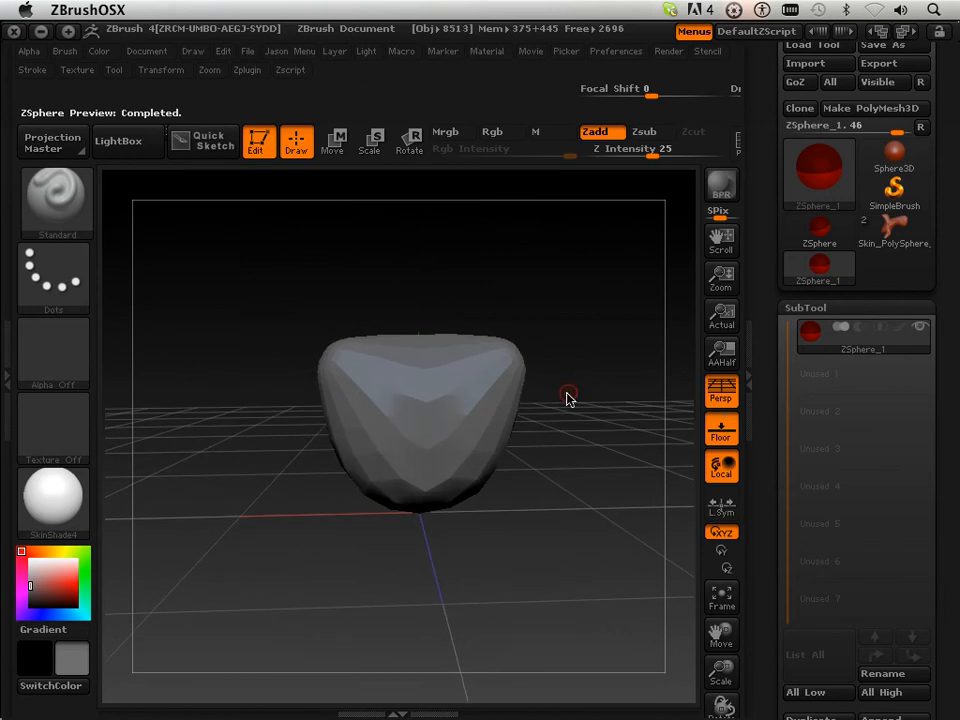
key(shift+a)
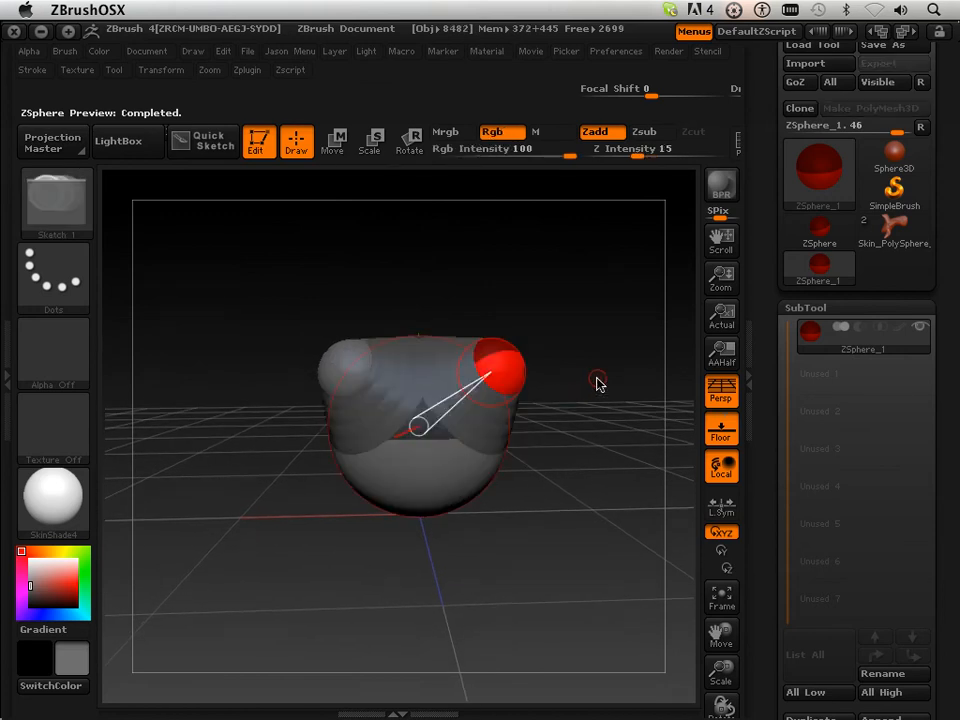
drag(597, 383, 589, 389)
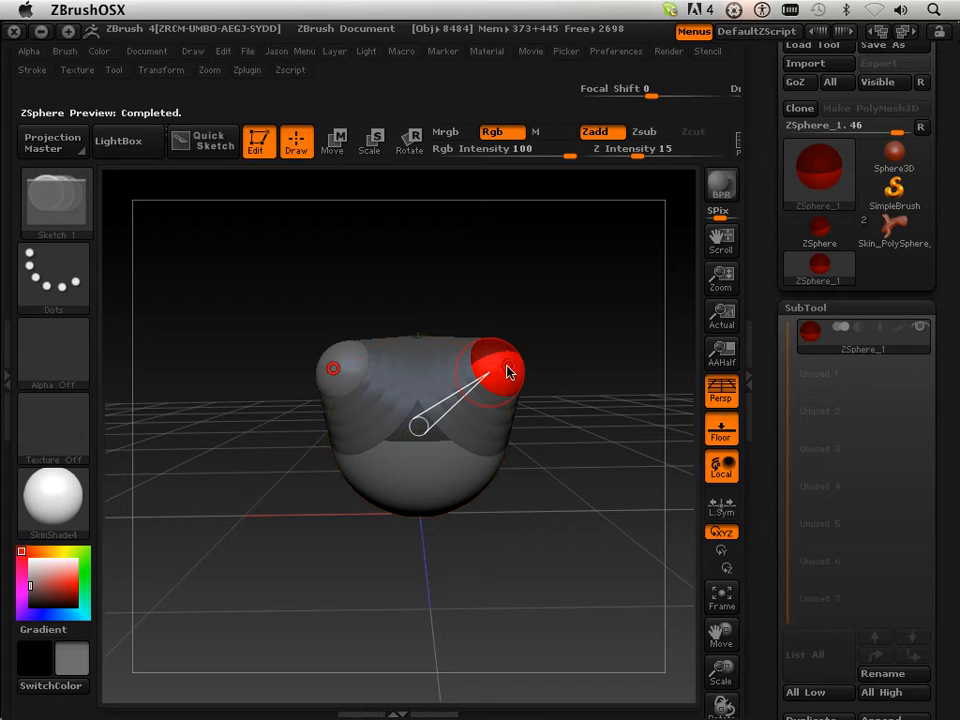
key(shift+a)
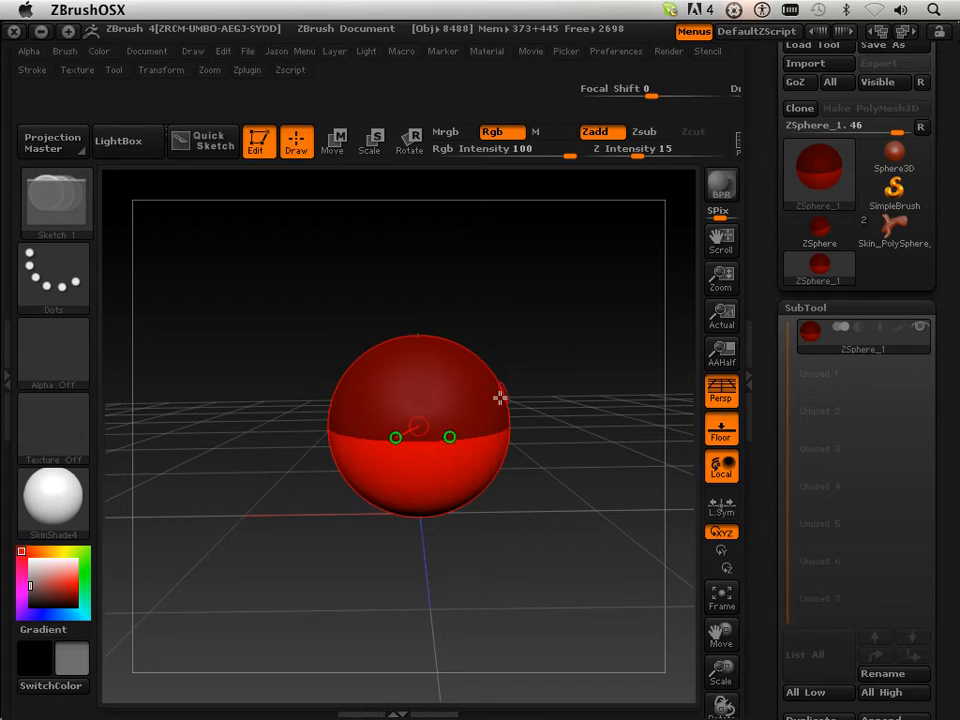
- Add a mirrored pair of child ZSpheres to the root and extend them outward to both sides
mouse_move(475, 377)
mouse_down()
mouse_move(495, 405)
mouse_move(508, 357)
mouse_move(551, 317)
mouse_move(602, 416)
mouse_move(606, 384)
mouse_move(603, 405)
mouse_up()
click(334, 140)
click(370, 141)
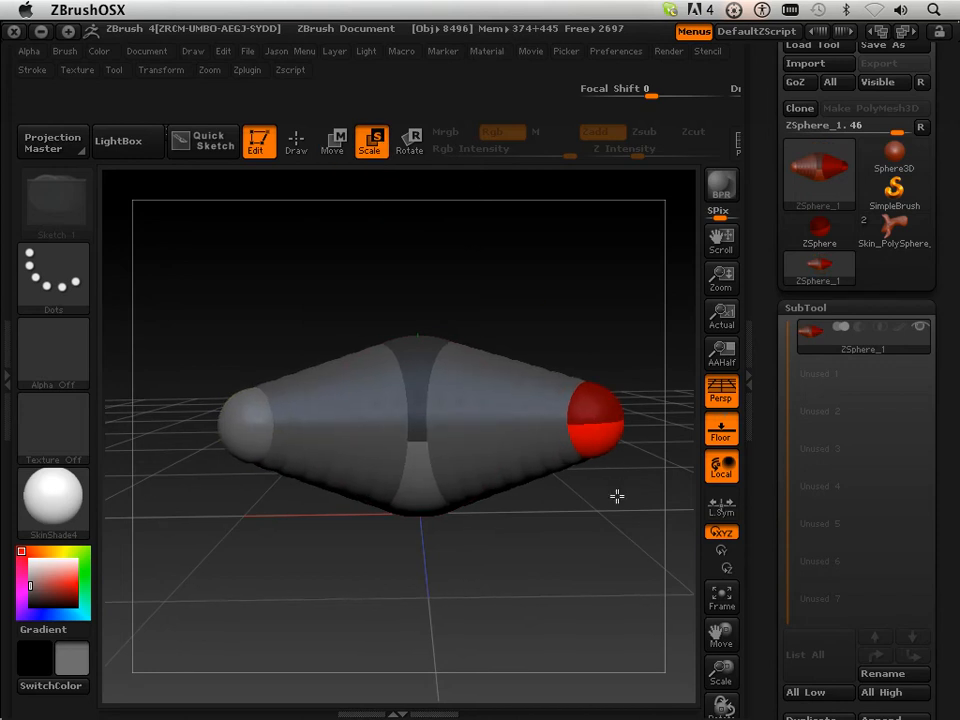
click(410, 138)
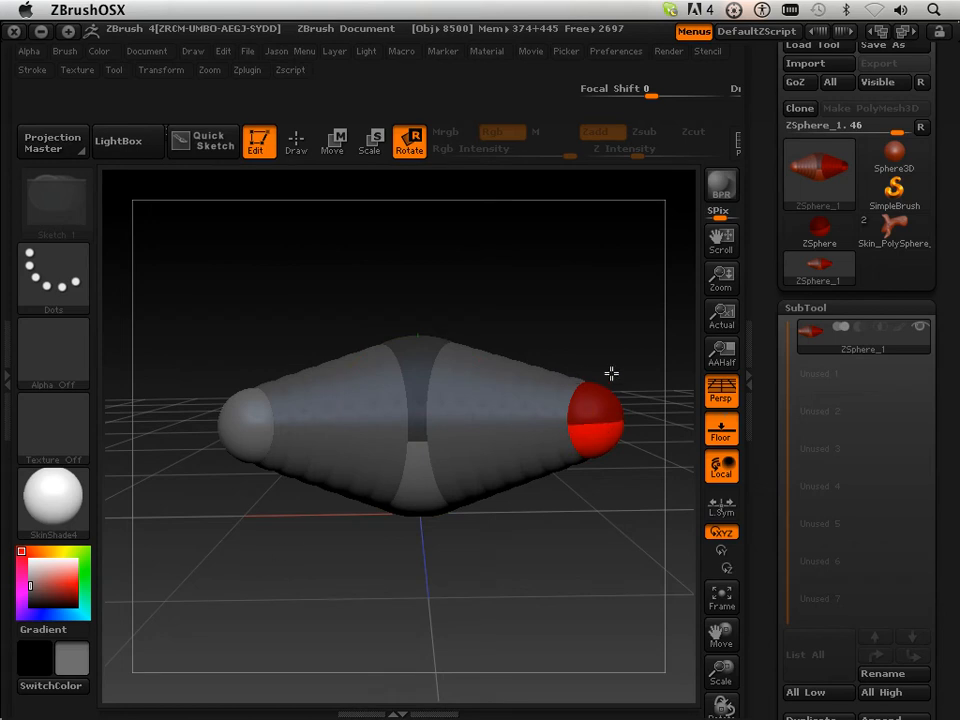
- Turn on PolyFrame and compare the adaptive skin preview with the ZSphere model
mouse_move(591, 416)
key(a)
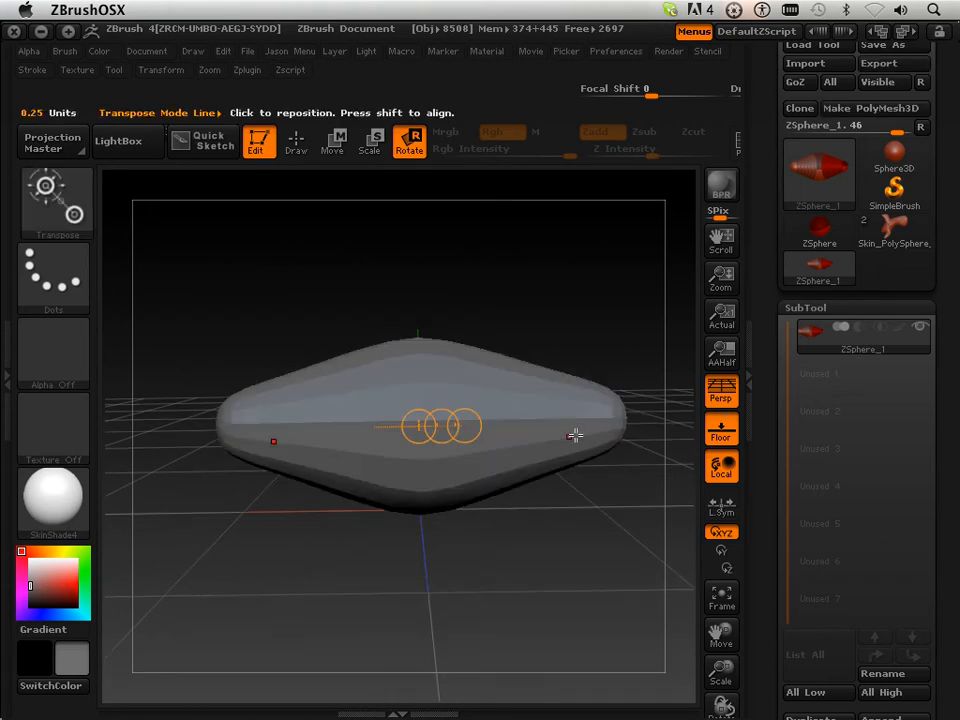
click(736, 142)
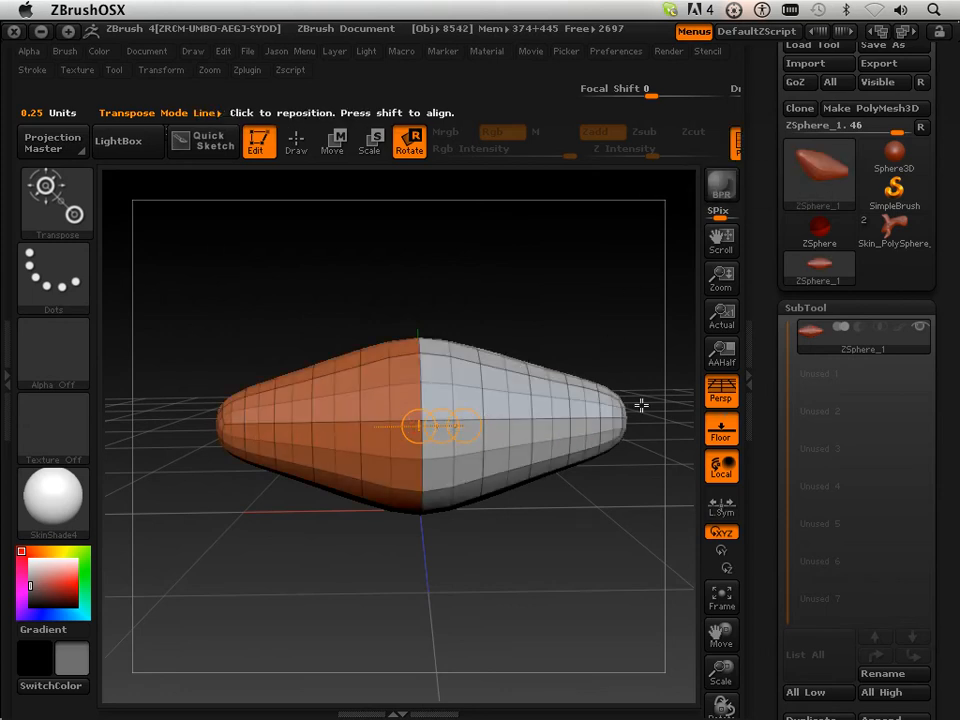
key(a)
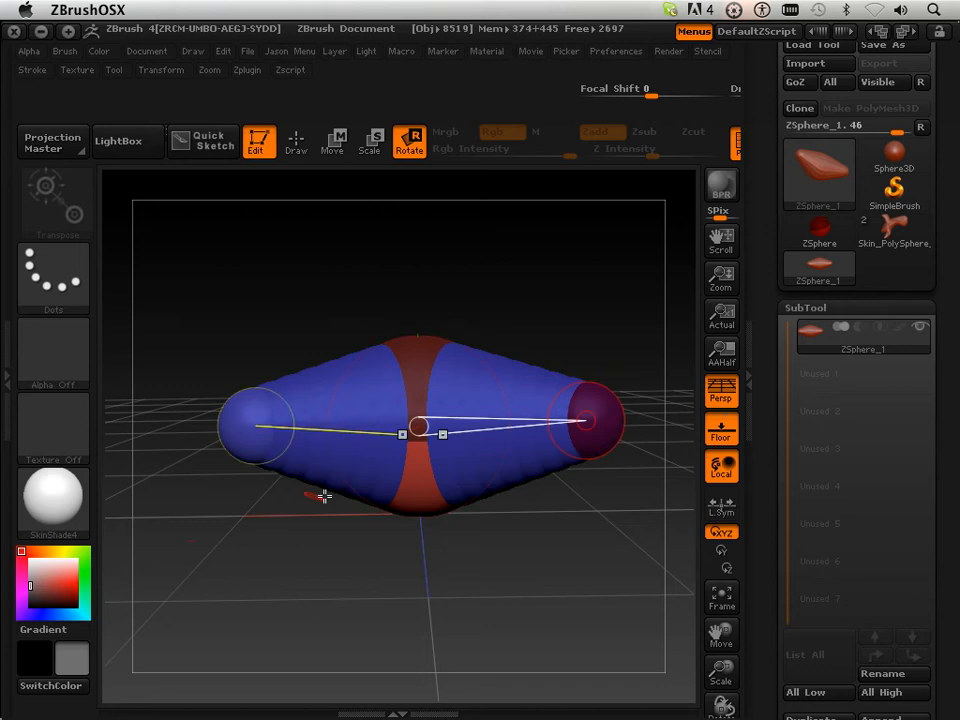
key(a)
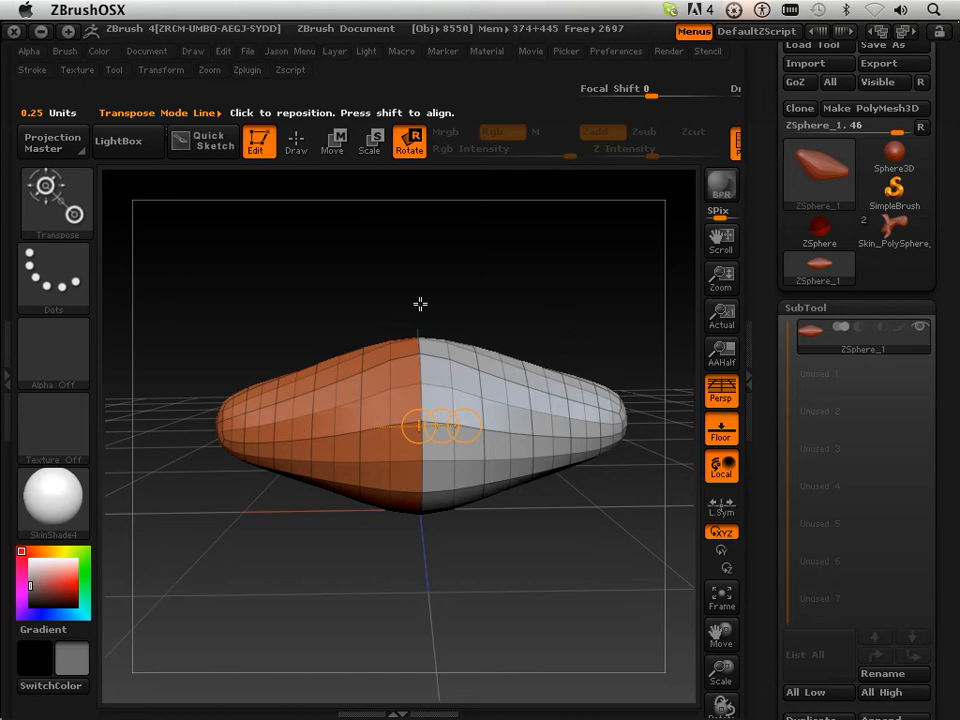
key(a)
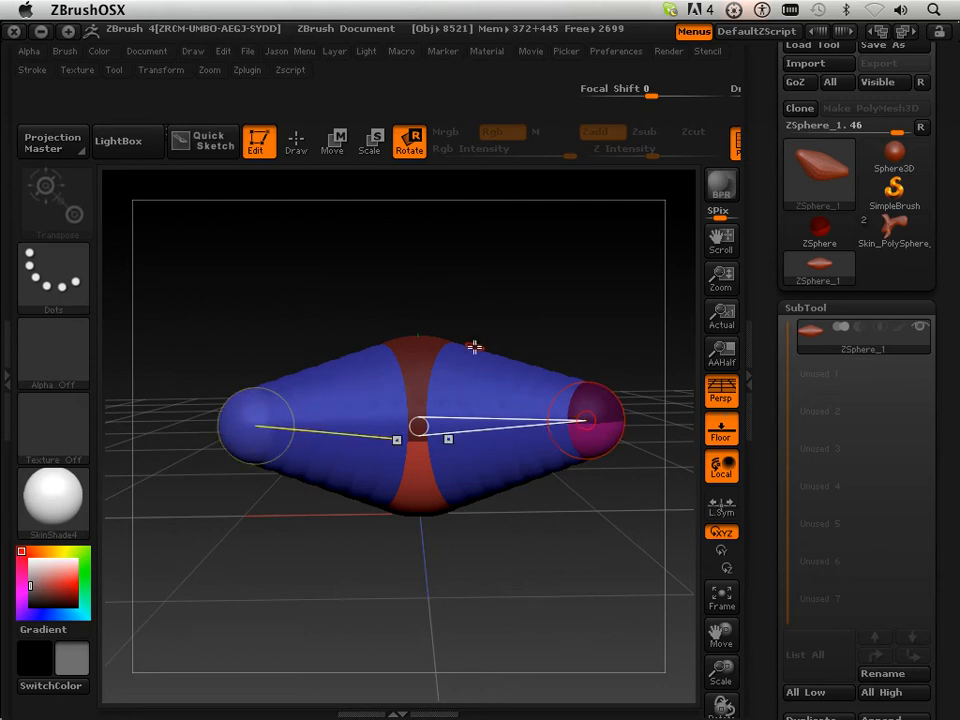
key(a)
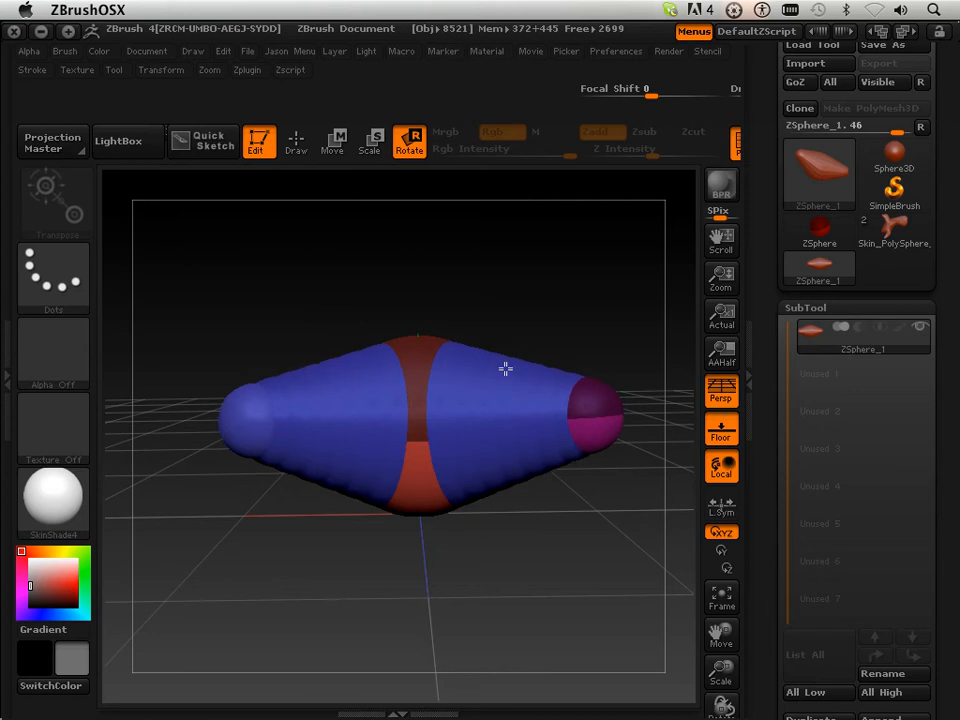
- Swing the side limbs slightly downward and extend a mirrored pair of new ZSpheres diagonally down from their ends
drag(506, 369, 528, 426)
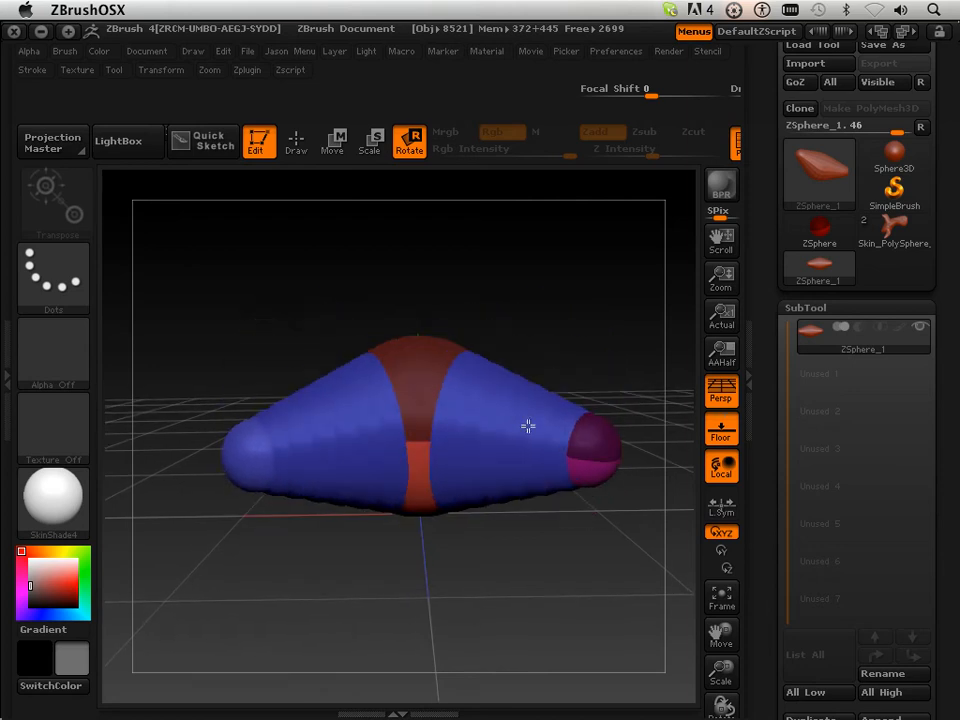
click(297, 143)
drag(235, 452, 212, 489)
click(333, 145)
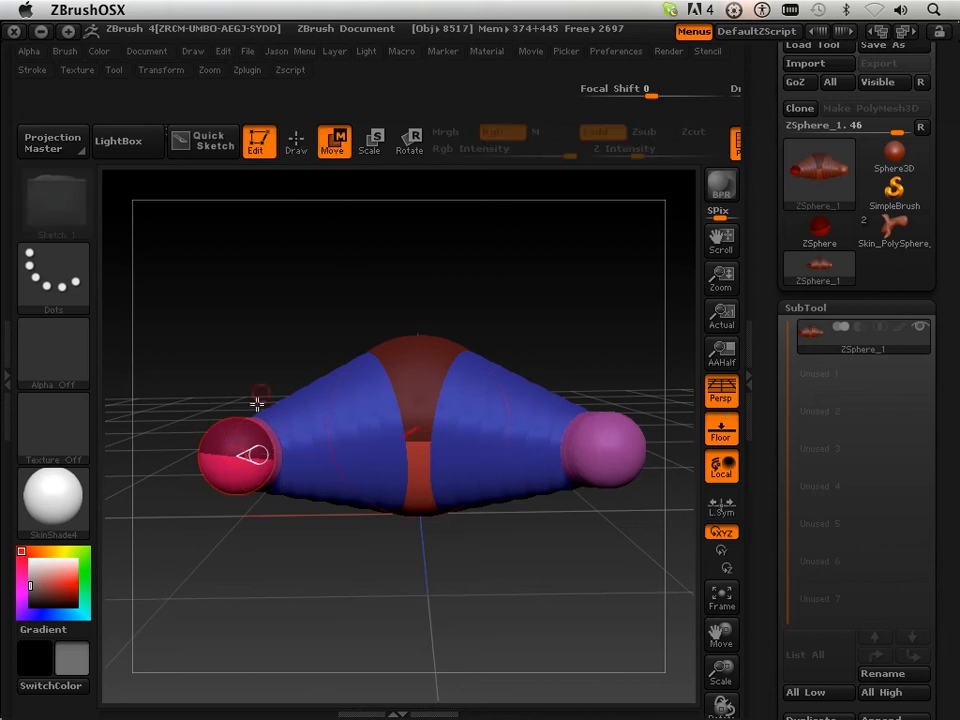
drag(250, 455, 150, 578)
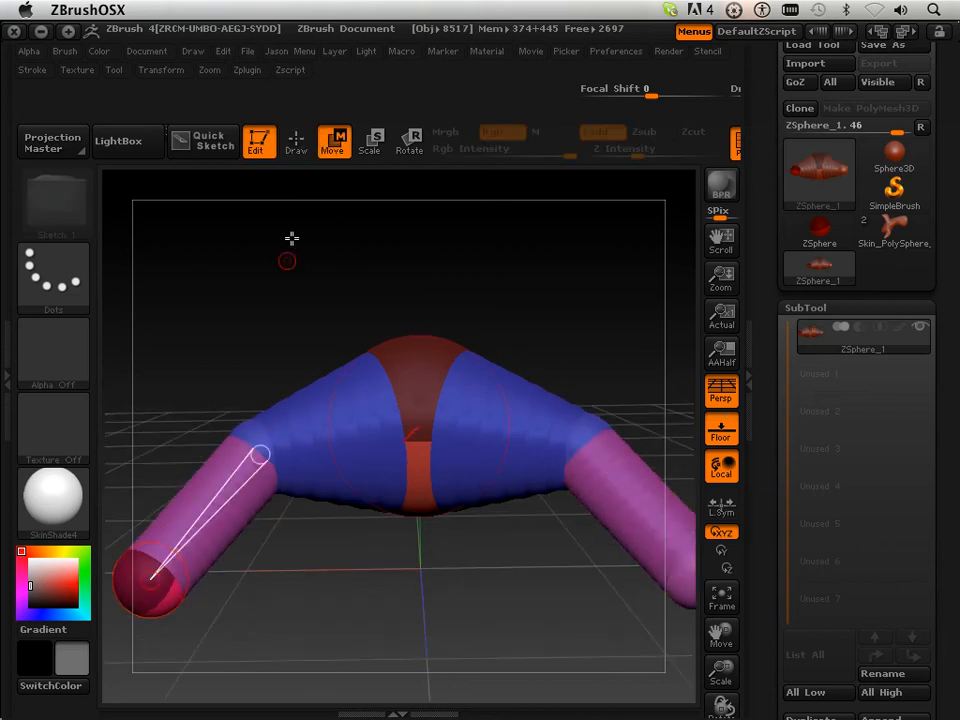
- Rotate the limb links so the shoulder joints rise above the root and the outer segments slope down
click(370, 150)
click(405, 152)
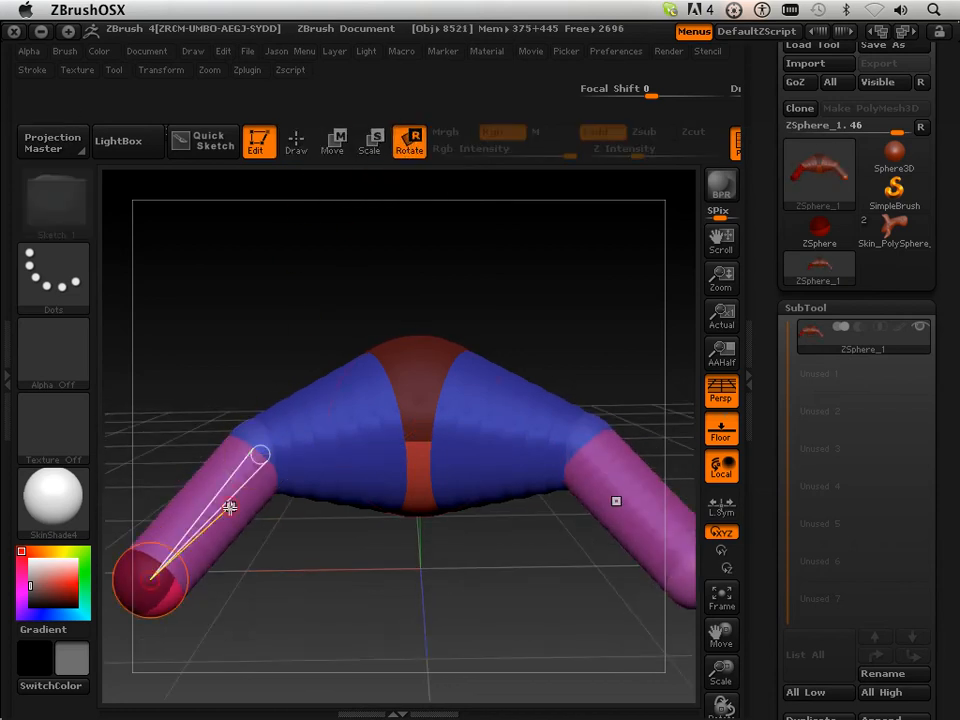
drag(229, 508, 242, 619)
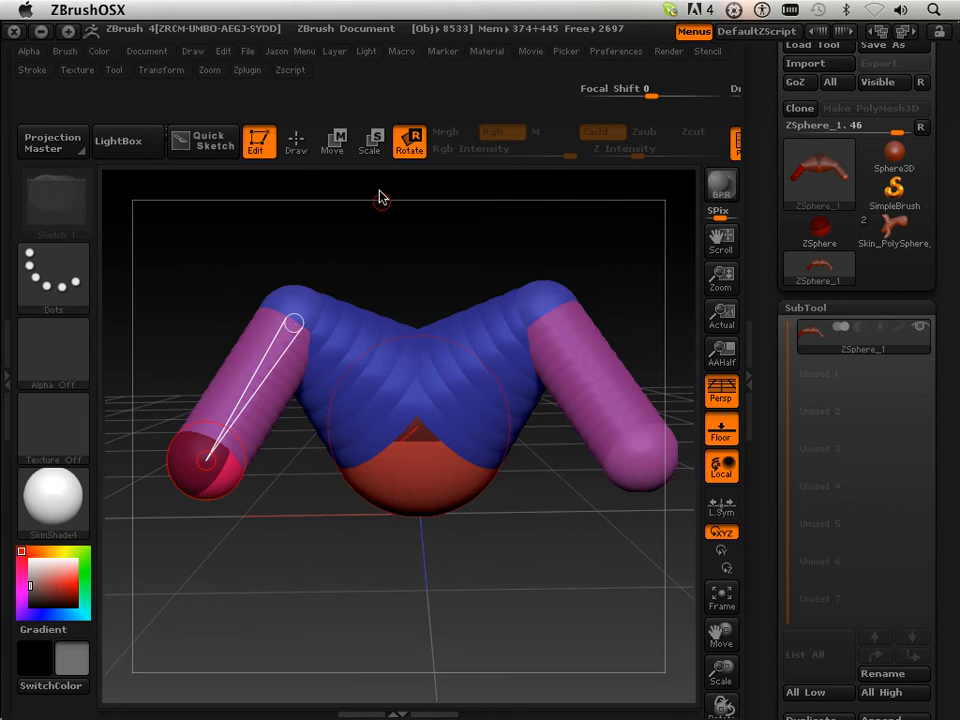
- Shorten the outer limb segments by scaling their links, and resize the end ZSpheres
click(370, 144)
click(293, 295)
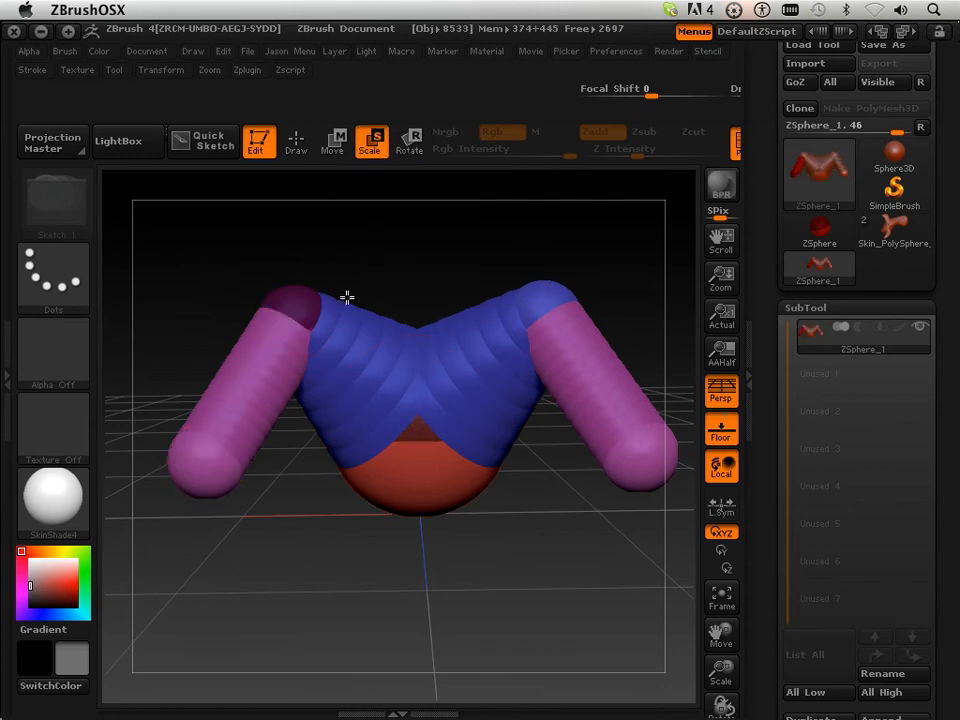
drag(247, 389, 278, 316)
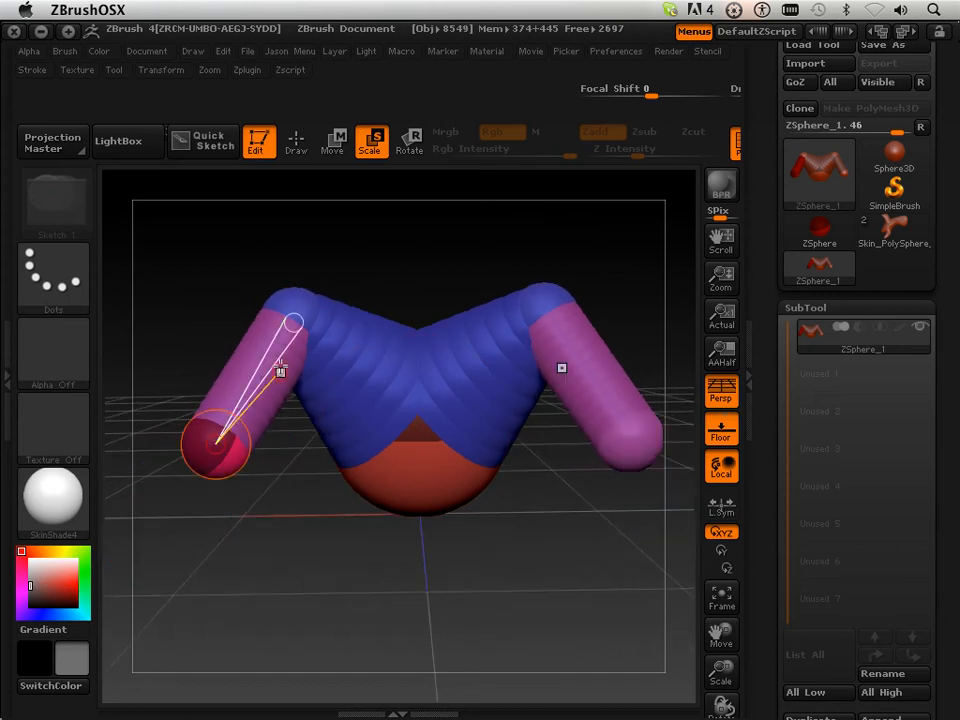
drag(280, 372, 279, 302)
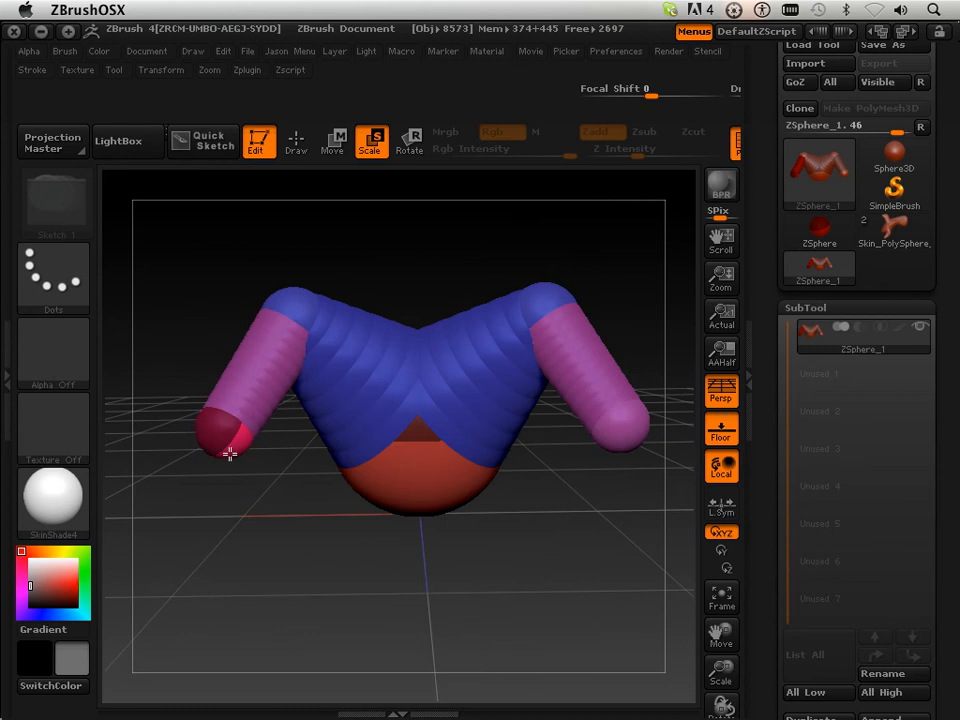
drag(266, 444, 23, 580)
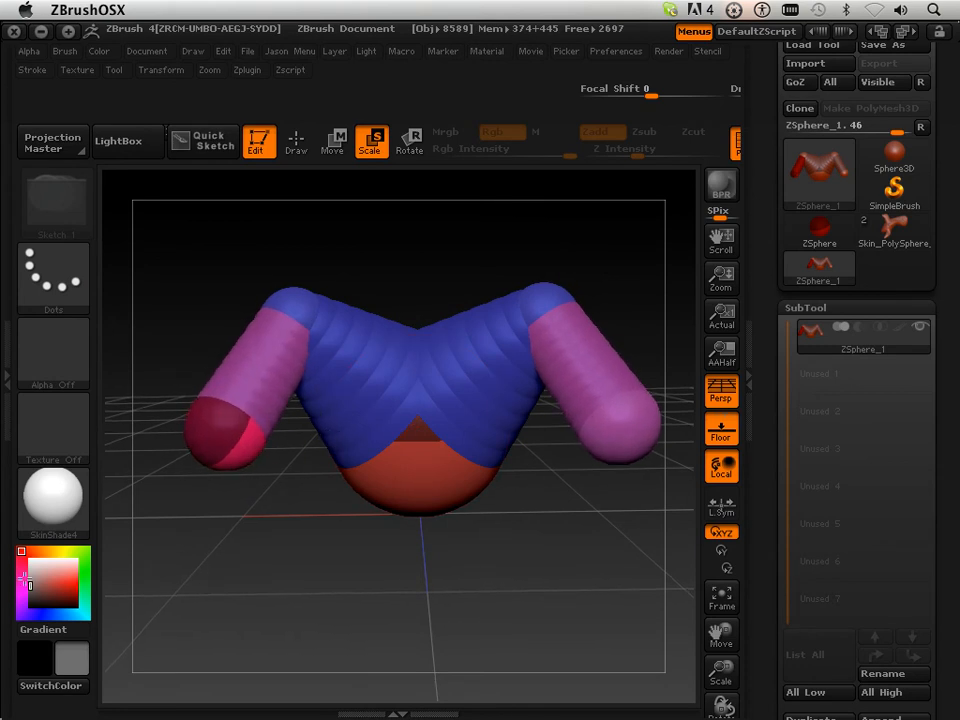
- Preview the adaptive skin of the bent limbs and return to the ZSpheres
key(a)
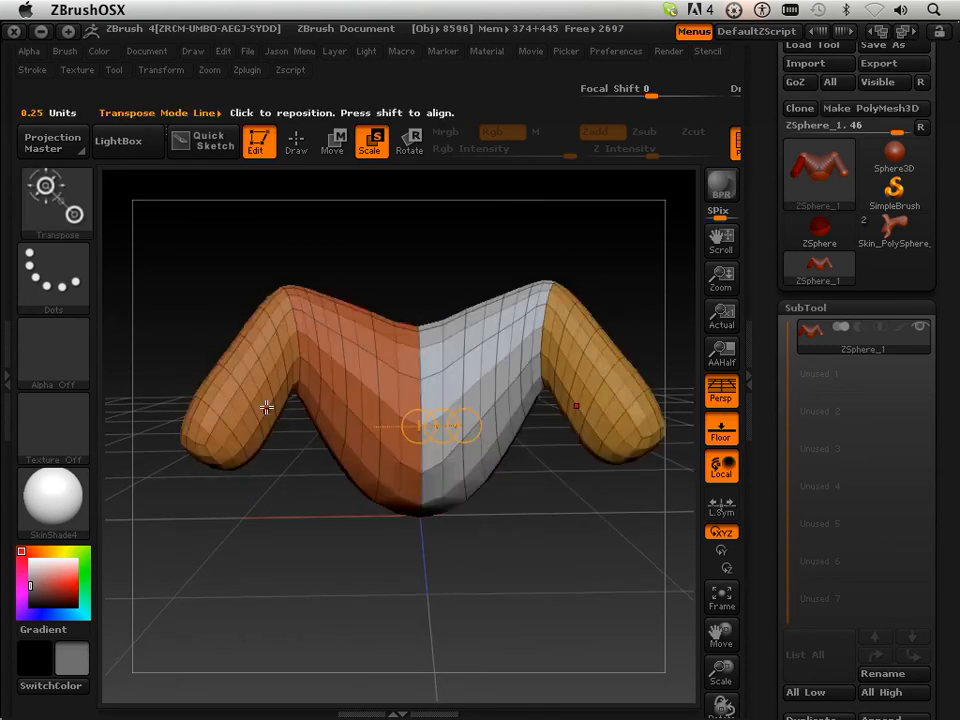
drag(413, 559, 480, 549)
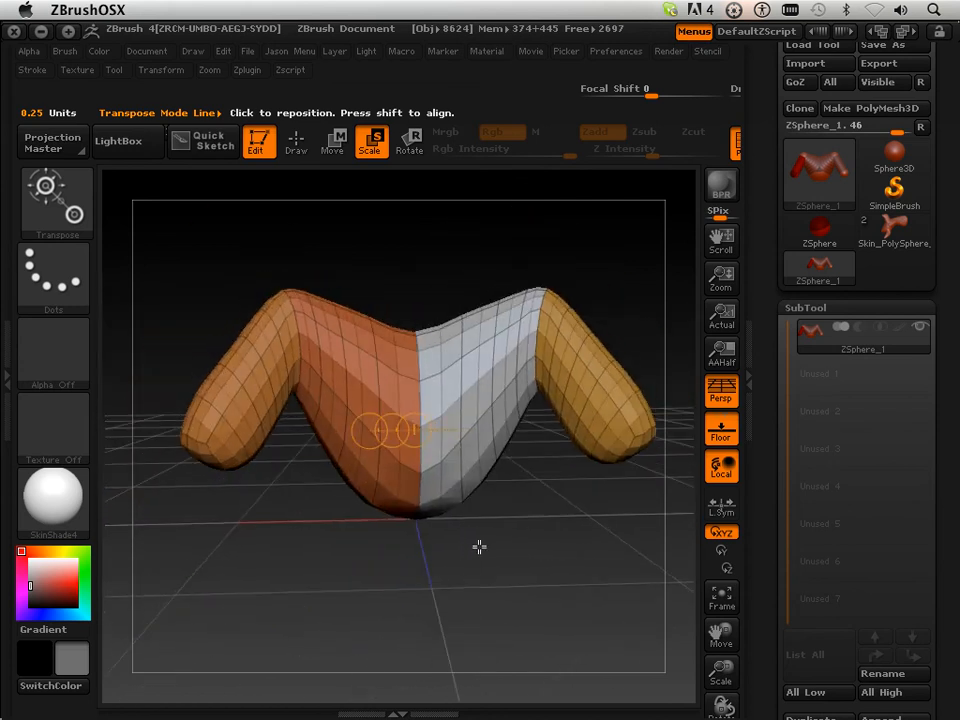
key(a)
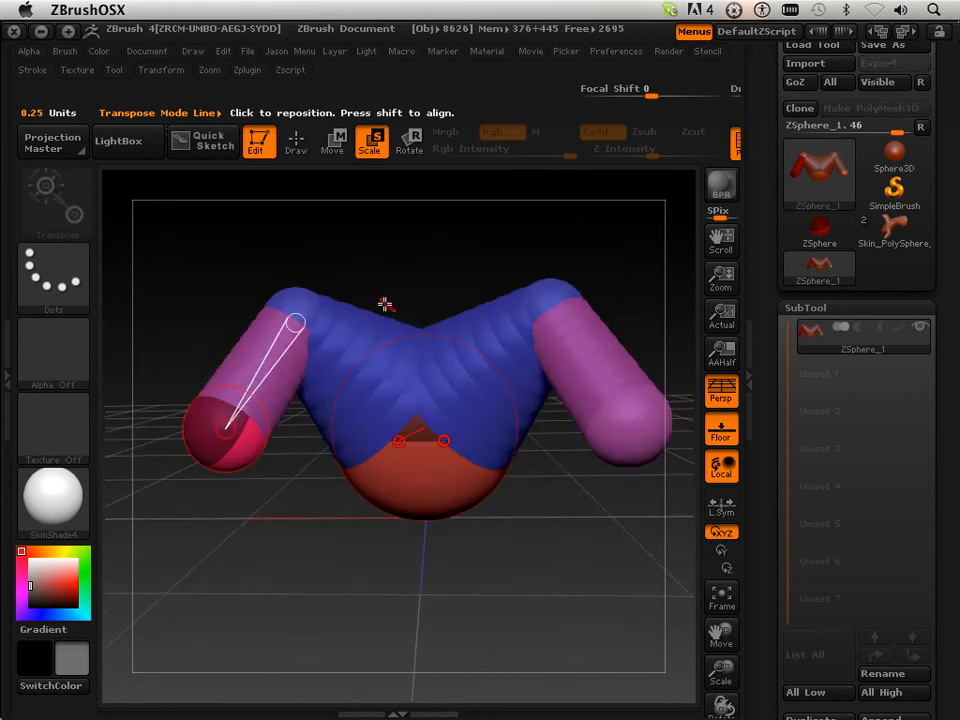
- Undo the limb edits back to the single root ZSphere, with Draw mode active
click(297, 145)
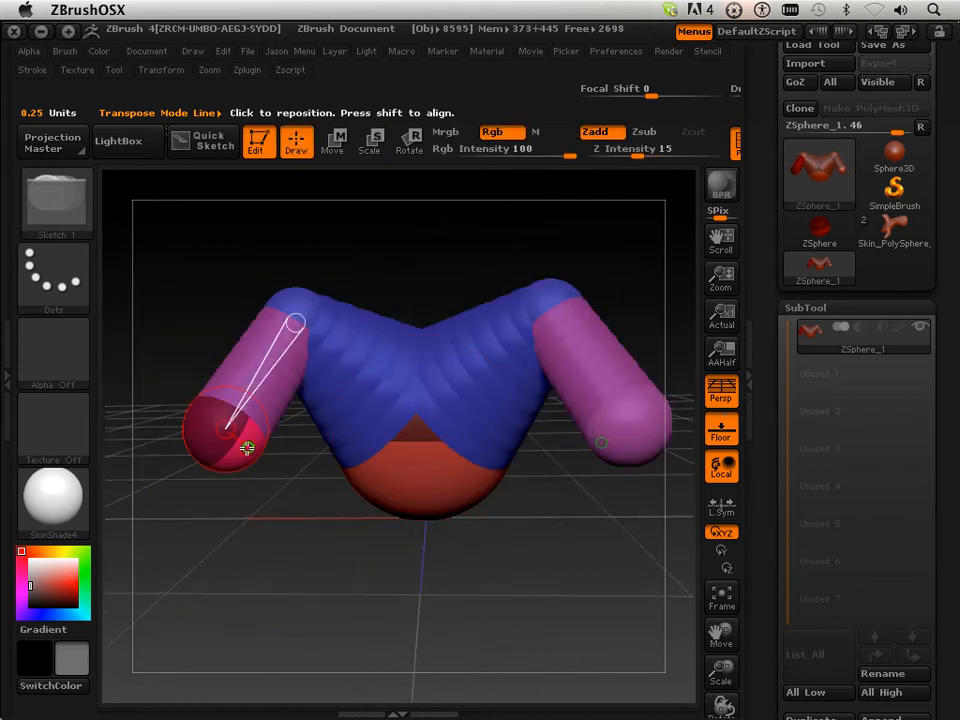
key(ctrl+z)
key(ctrl+z)
key(ctrl+z)
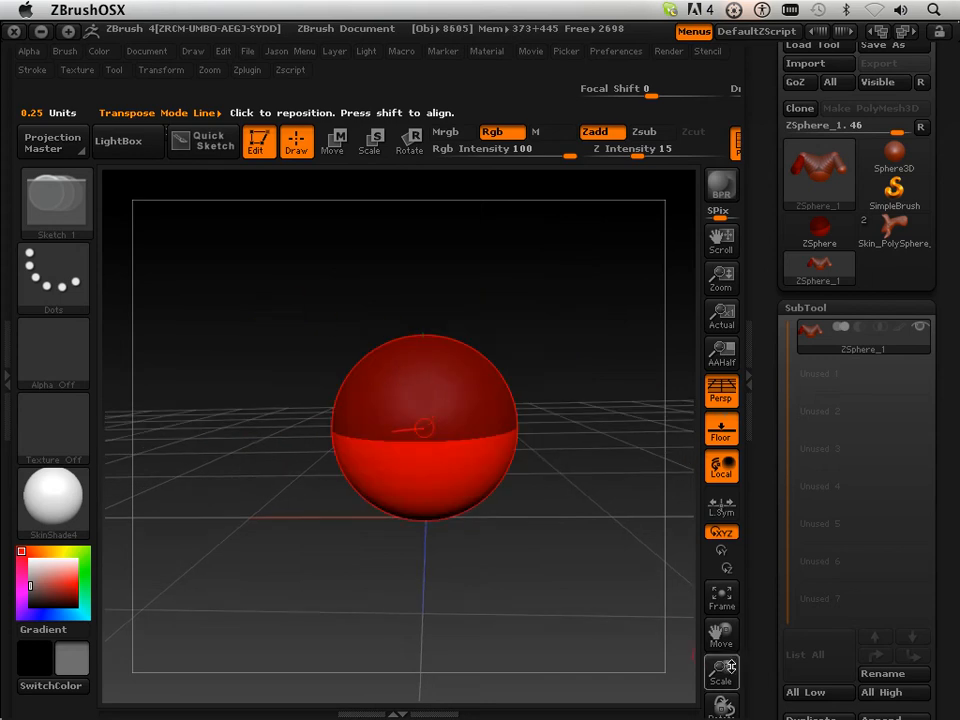
- Add one child ZSphere of similar size to the front of the root ZSphere
drag(731, 667, 731, 700)
click(161, 70)
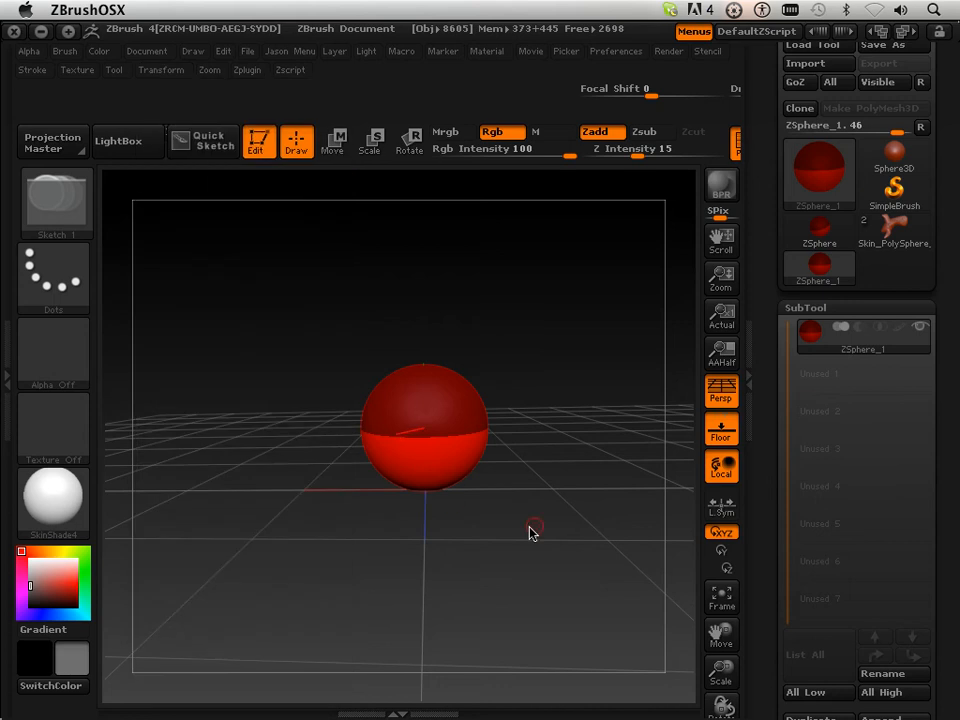
drag(718, 630, 549, 530)
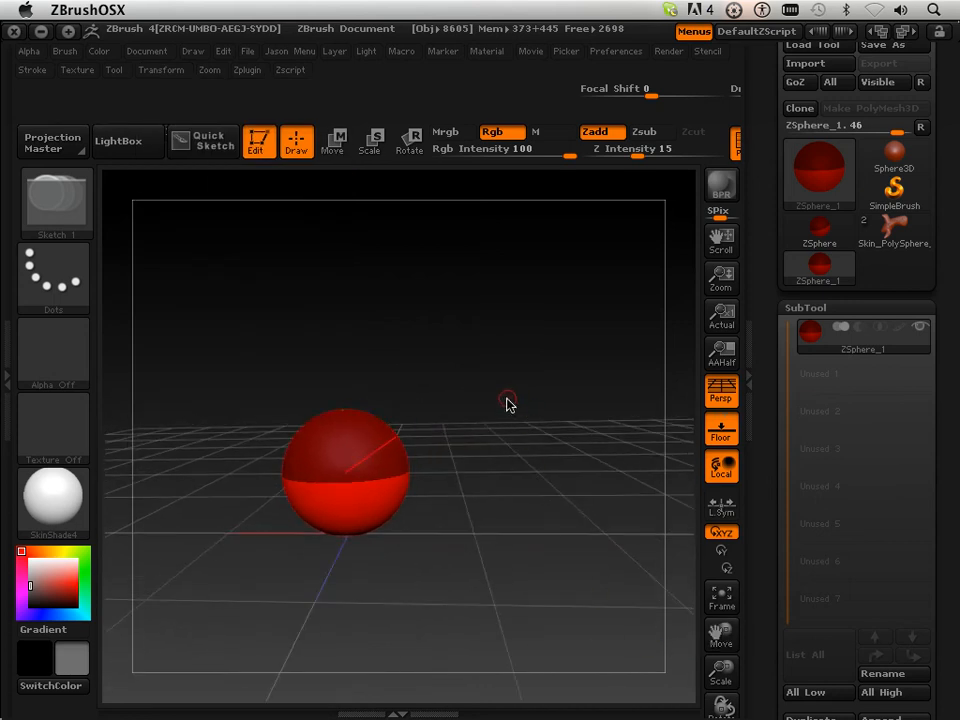
mouse_move(507, 404)
mouse_down()
mouse_move(452, 334)
mouse_move(385, 462)
mouse_move(386, 450)
mouse_move(399, 491)
mouse_move(416, 434)
mouse_up()
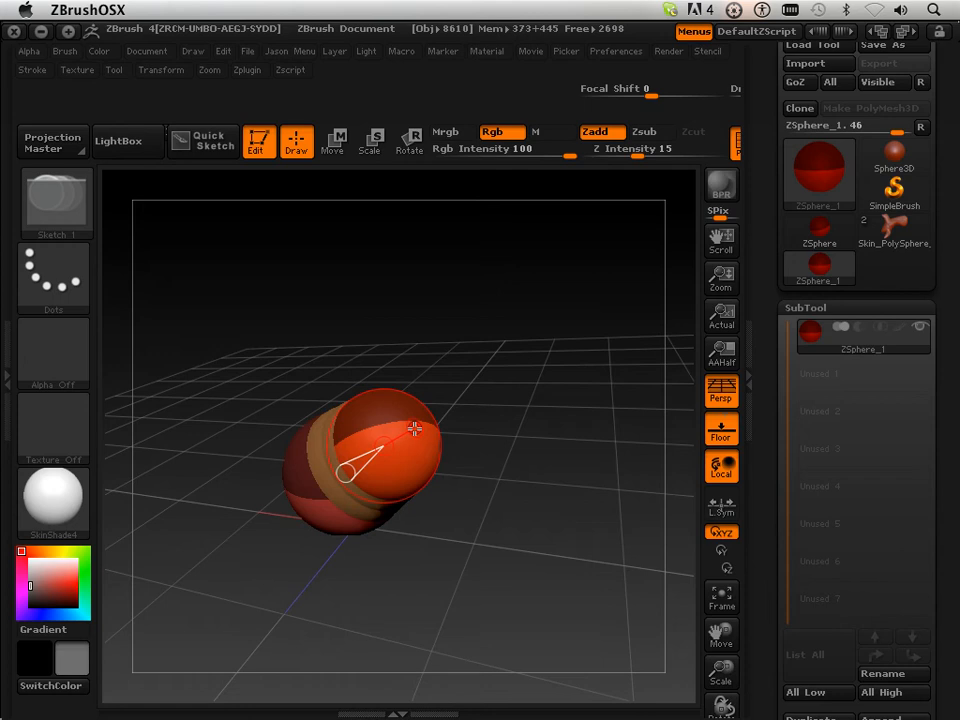
click(143, 54)
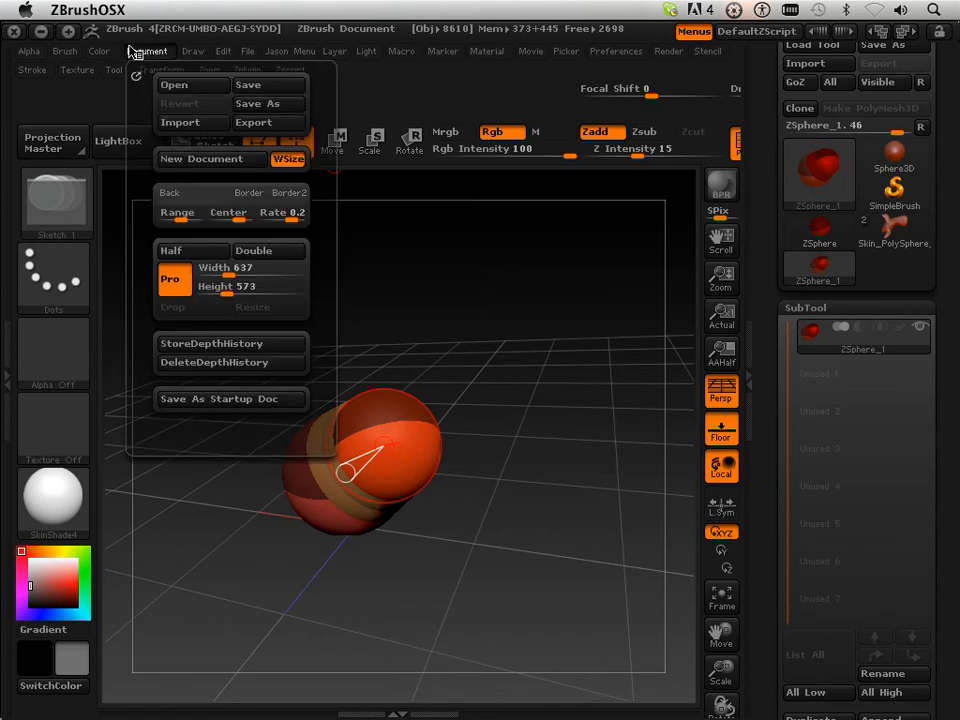
click(110, 50)
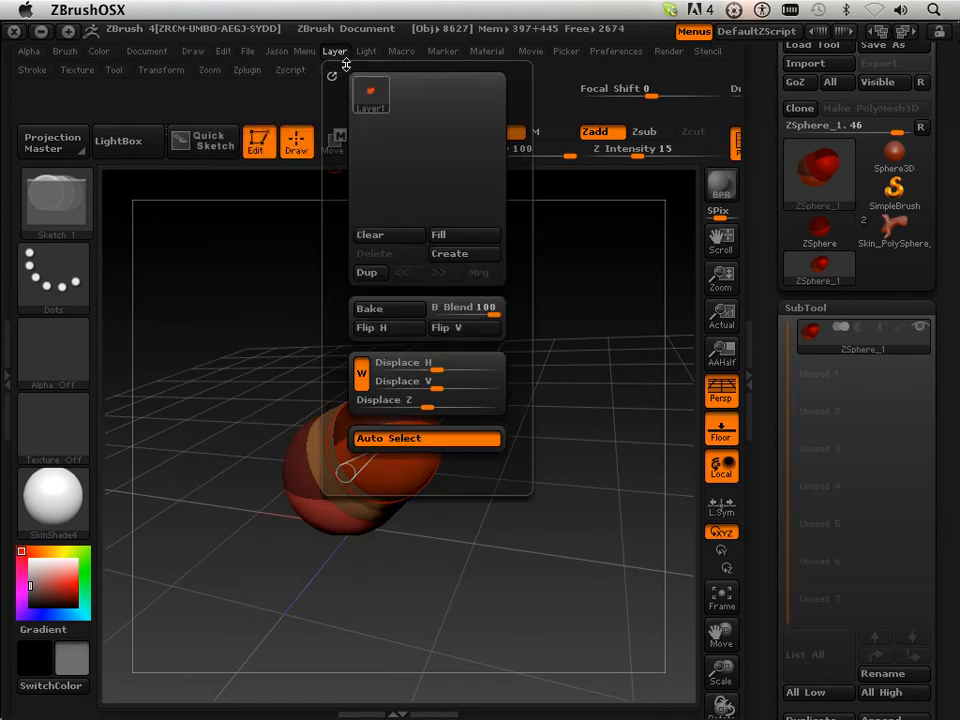
drag(547, 440, 544, 407)
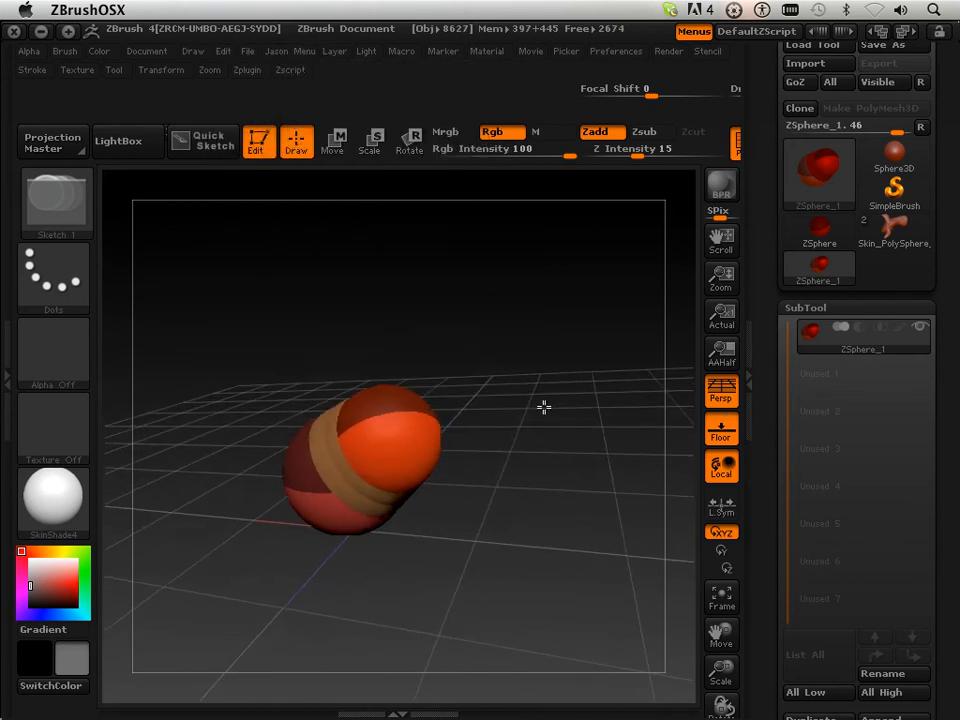
- Compare the ZSpheres with Perspective Distortion off and on, leaving it on
click(720, 392)
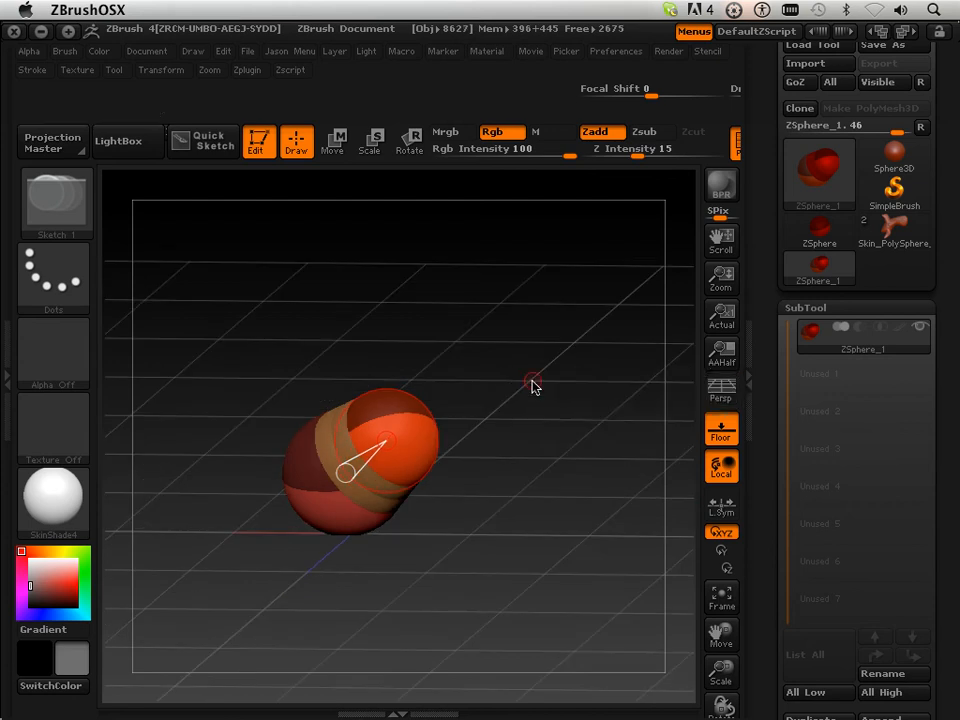
drag(531, 386, 666, 364)
click(721, 389)
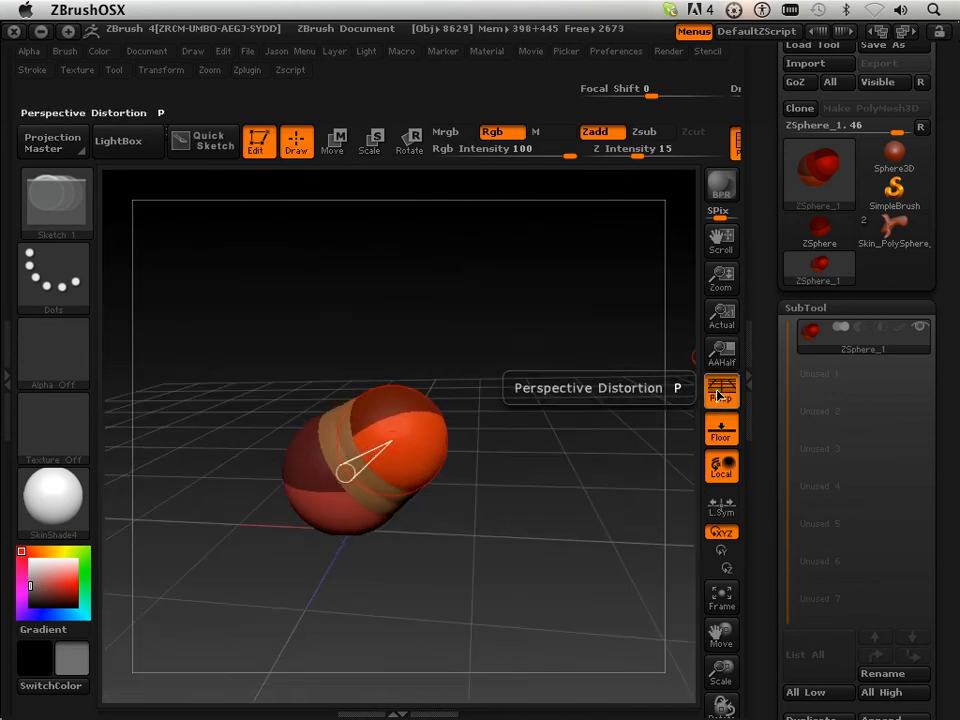
click(721, 390)
click(720, 391)
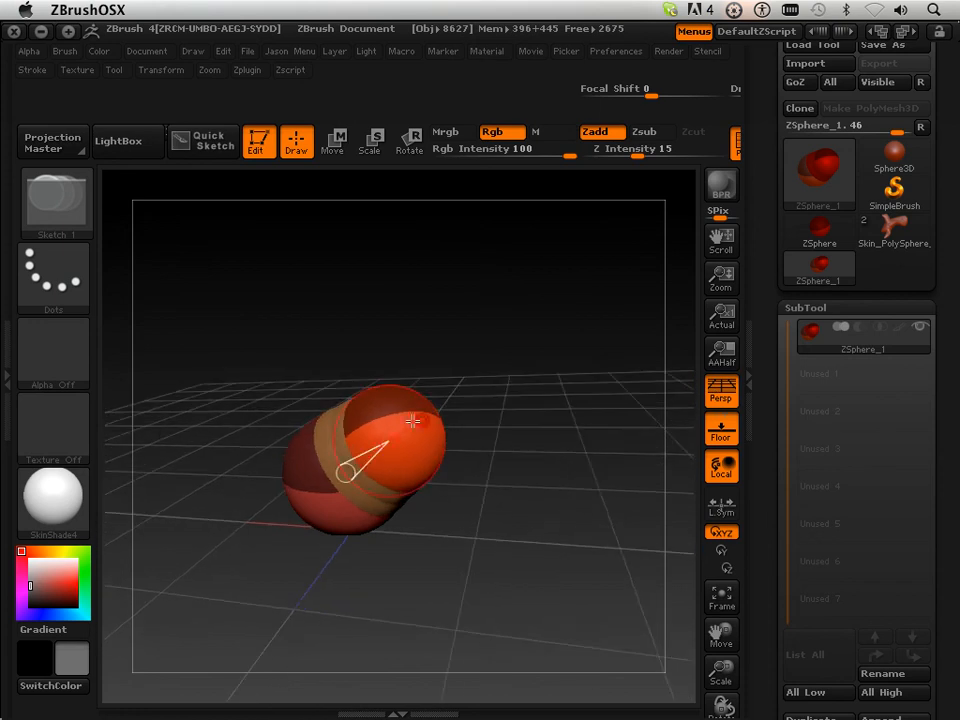
- Add another child ZSphere at the end of the chain, and turn off Perspective and the floor grid
drag(420, 411, 432, 455)
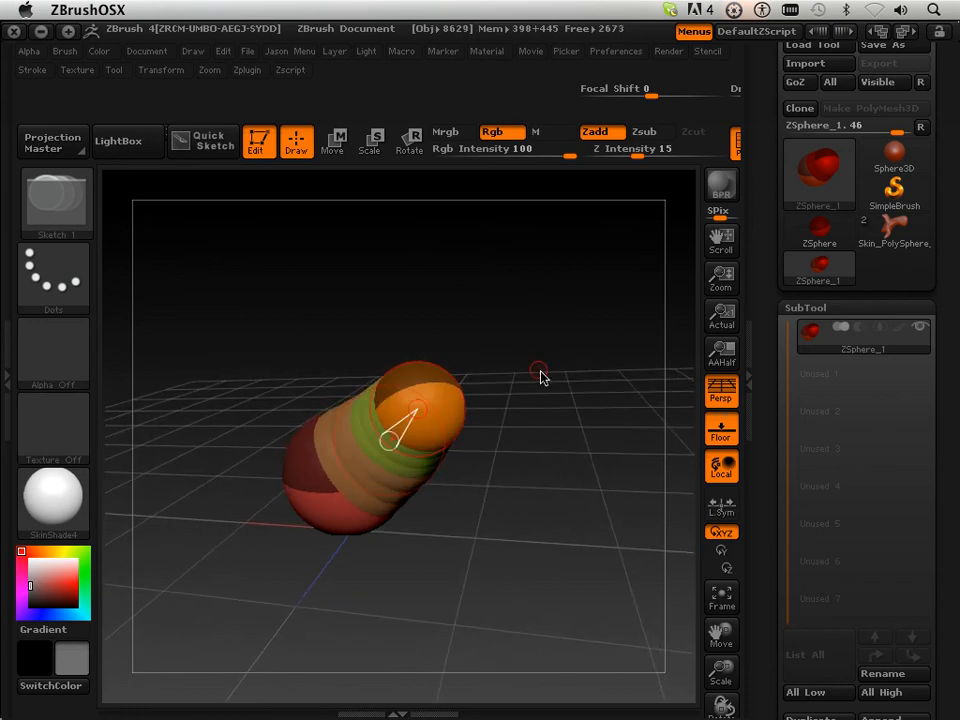
click(721, 389)
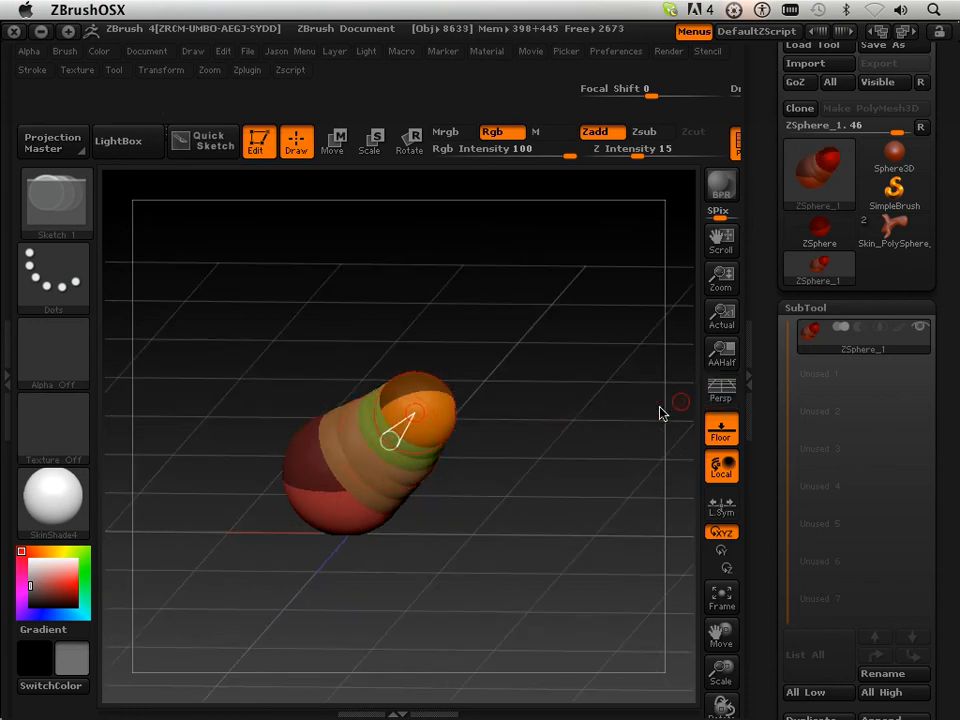
drag(664, 411, 590, 437)
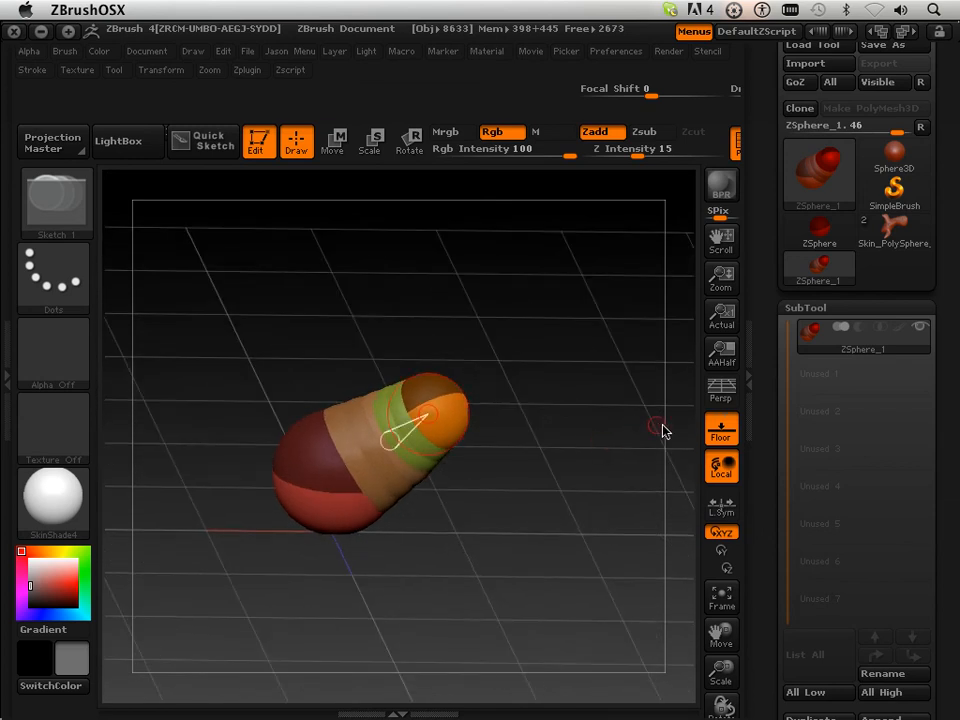
click(718, 430)
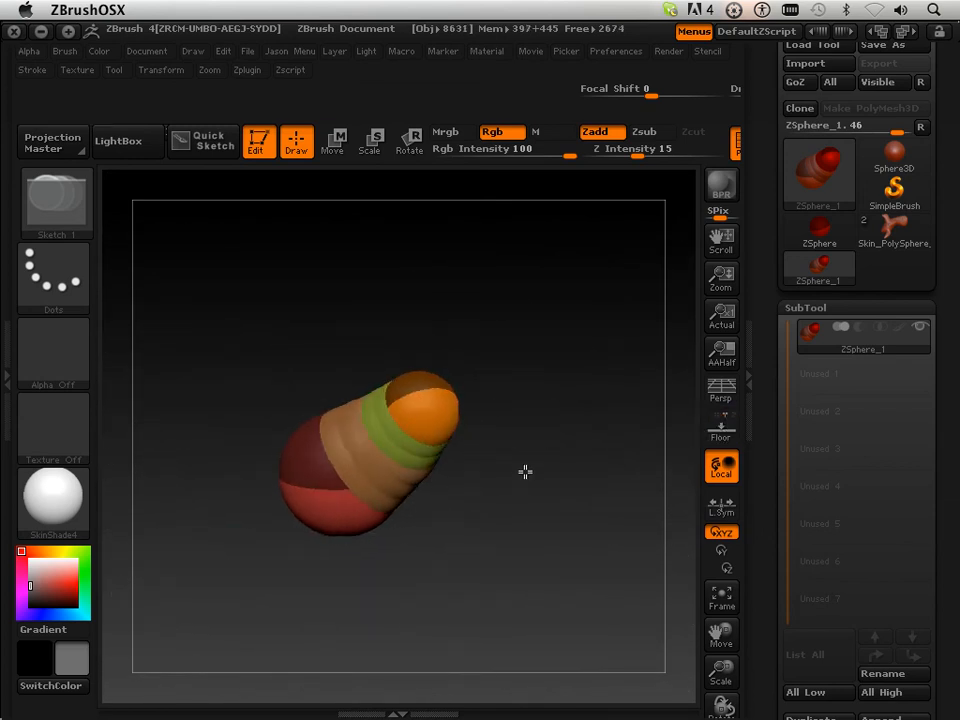
- Add a further child ZSphere to the chain's tip and move it outward to lengthen the last link
click(442, 404)
drag(445, 435, 499, 427)
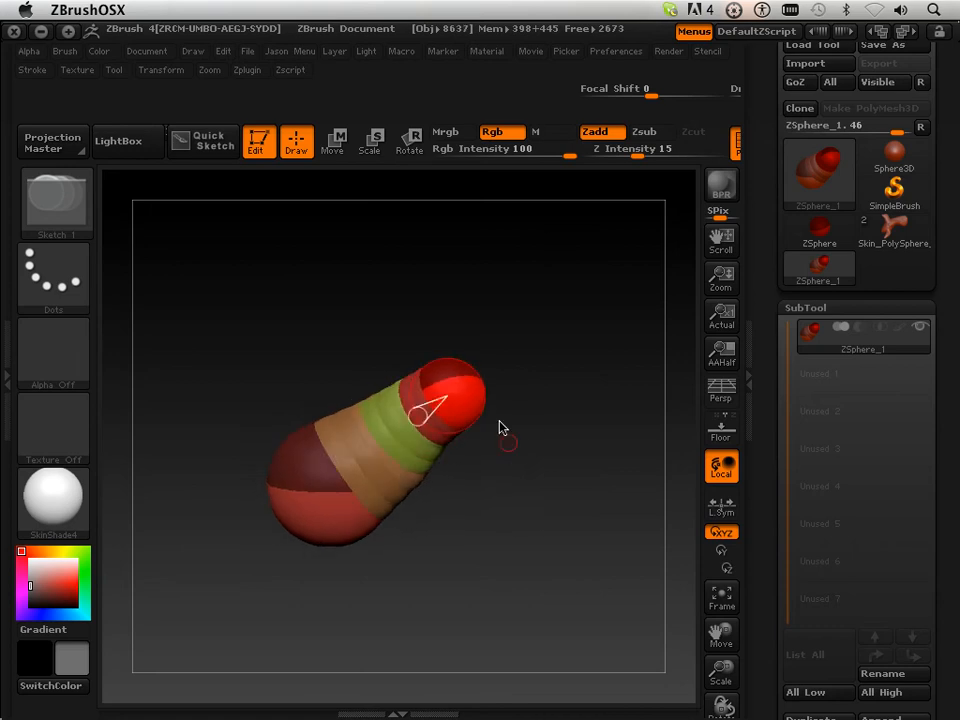
click(332, 145)
drag(428, 392, 546, 315)
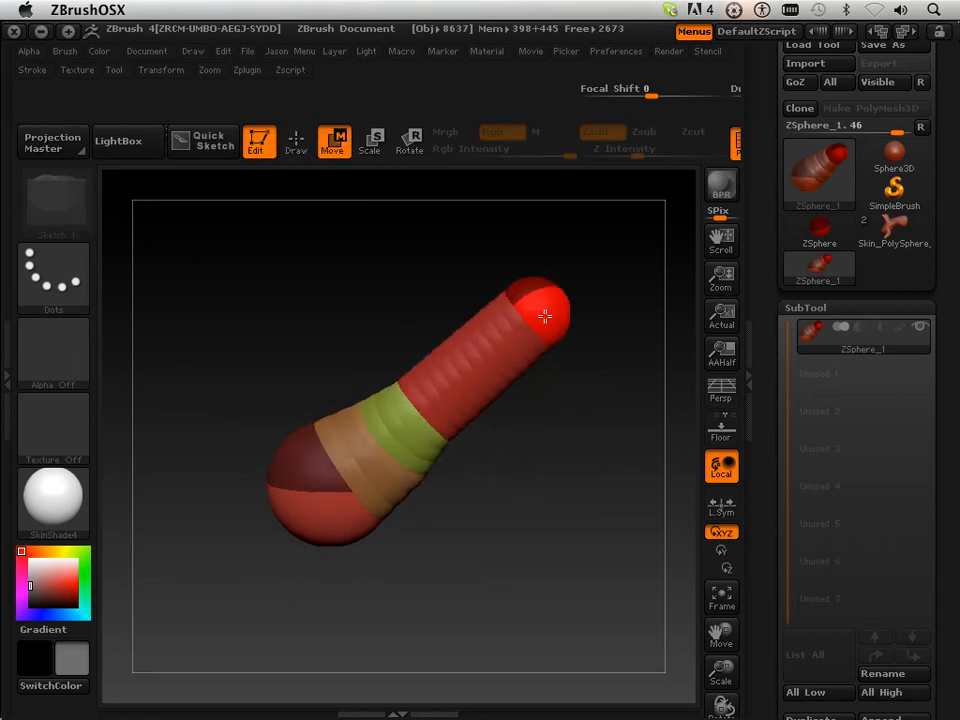
- Move the joint and tip ZSpheres to stretch and bend the chain into a zigzag that folds back over the root
drag(401, 430, 440, 455)
drag(441, 539, 555, 403)
drag(553, 296, 480, 227)
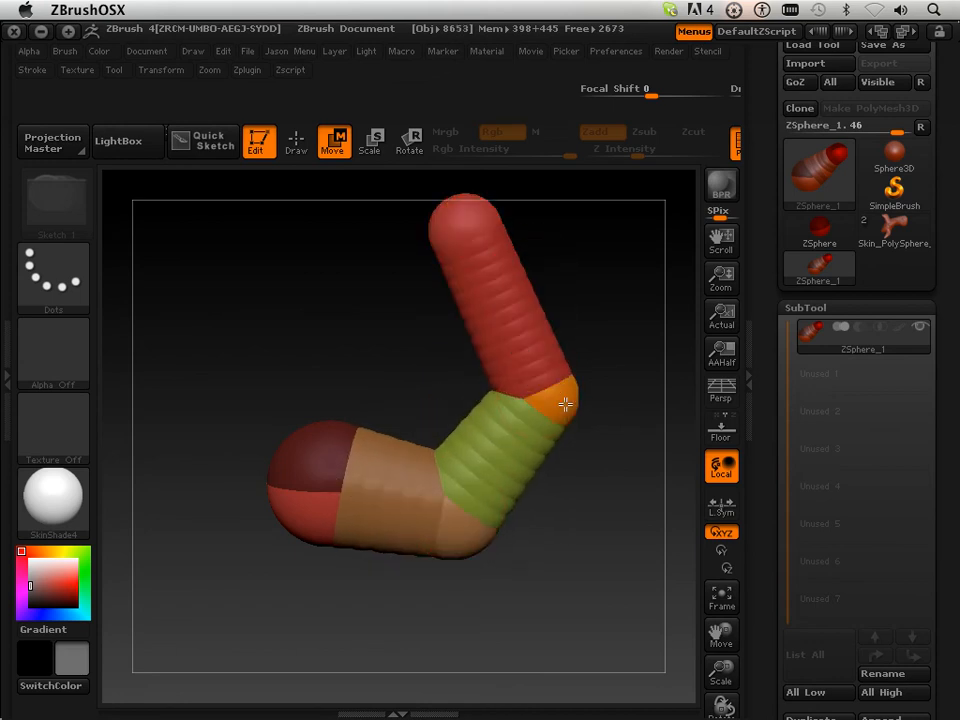
drag(564, 399, 557, 354)
drag(461, 279, 422, 214)
drag(593, 331, 612, 288)
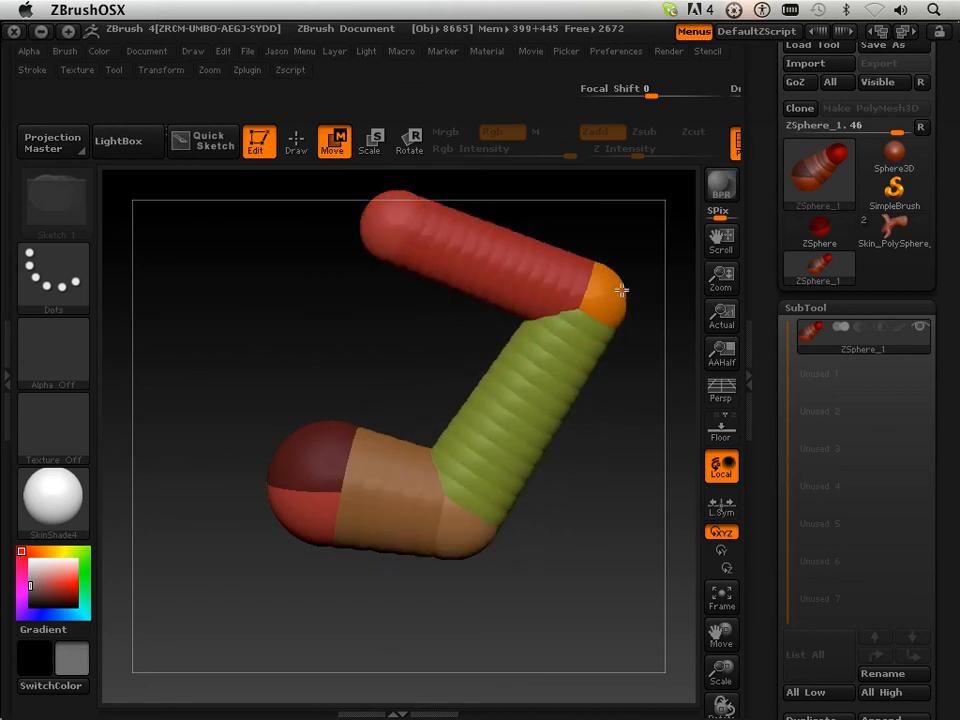
- Insert one ZSphere midway along the upper link and one midway along the diagonal middle link
click(296, 141)
click(506, 243)
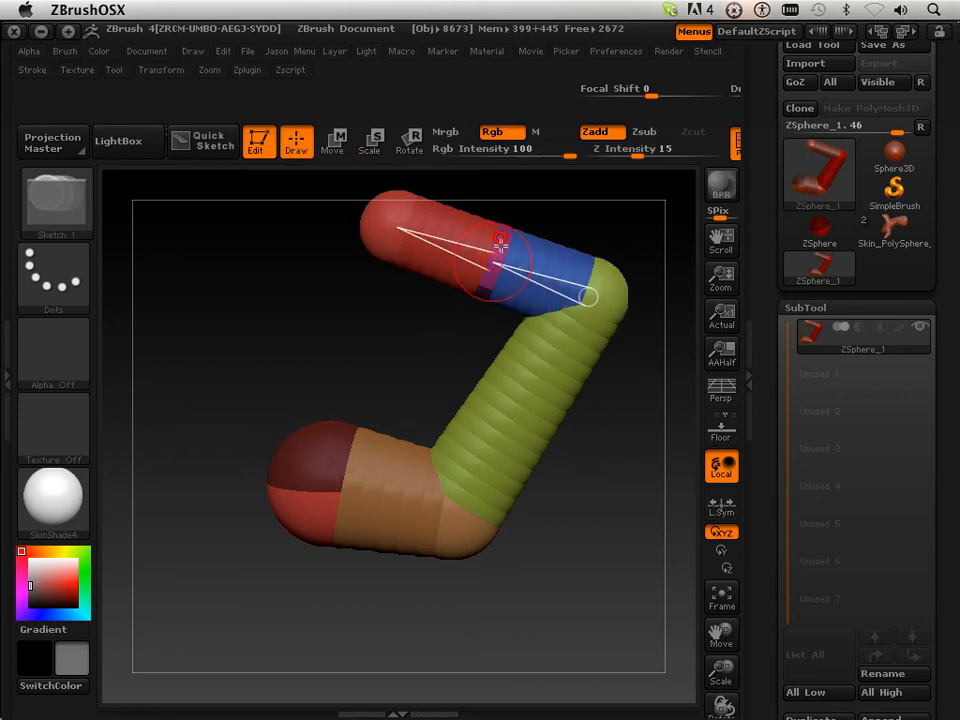
click(513, 408)
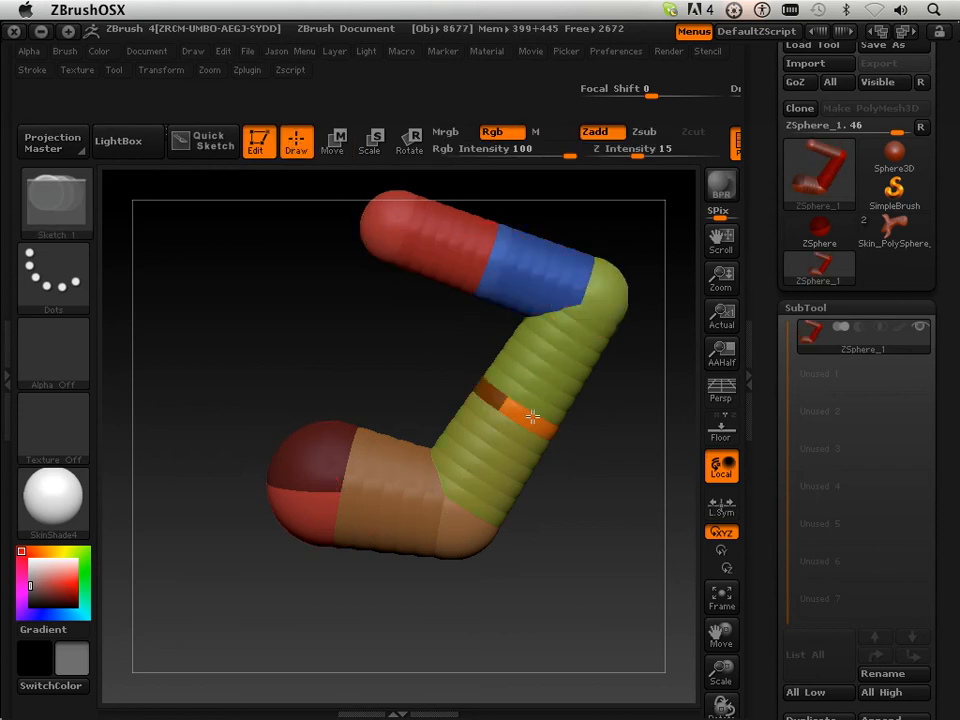
- Move the inserted ZSpheres outward and the tip downward to curve the chain into a hook
click(332, 141)
drag(513, 409, 555, 434)
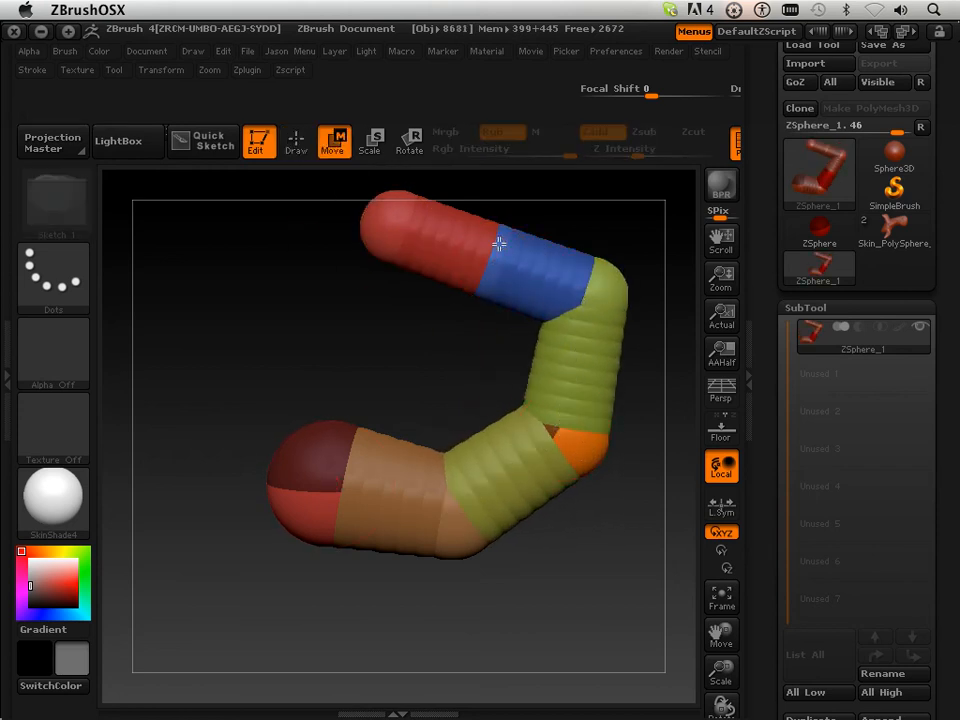
drag(405, 212, 352, 295)
drag(444, 228, 494, 203)
drag(644, 265, 611, 354)
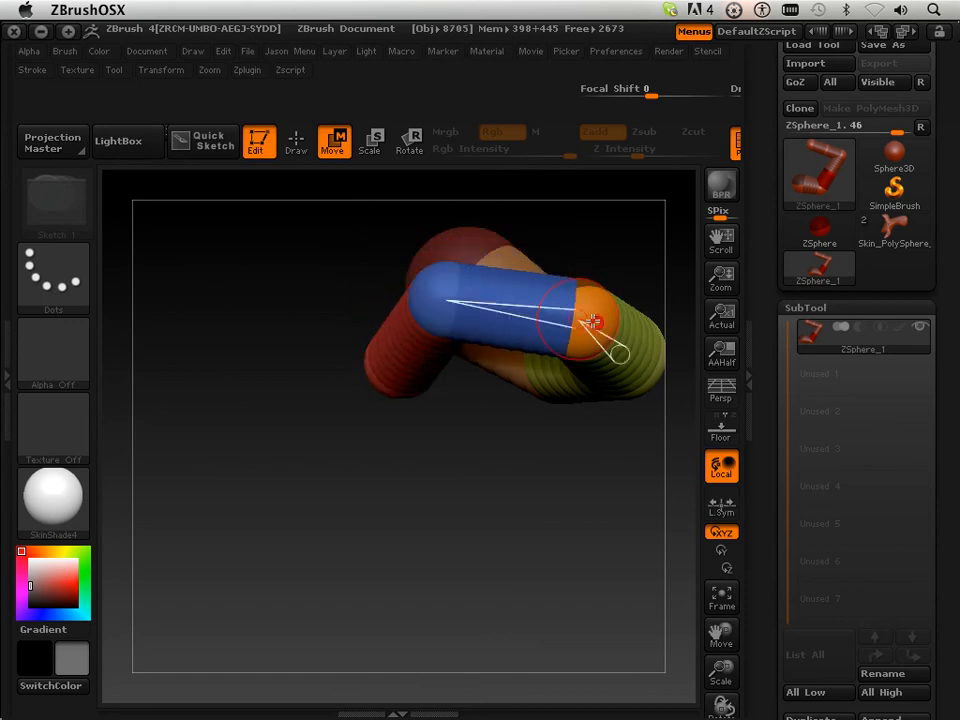
- Add a child ZSphere at the hook's tip, move it inward across the loop, and shift the joint before it outward
drag(600, 500, 476, 372)
key(q)
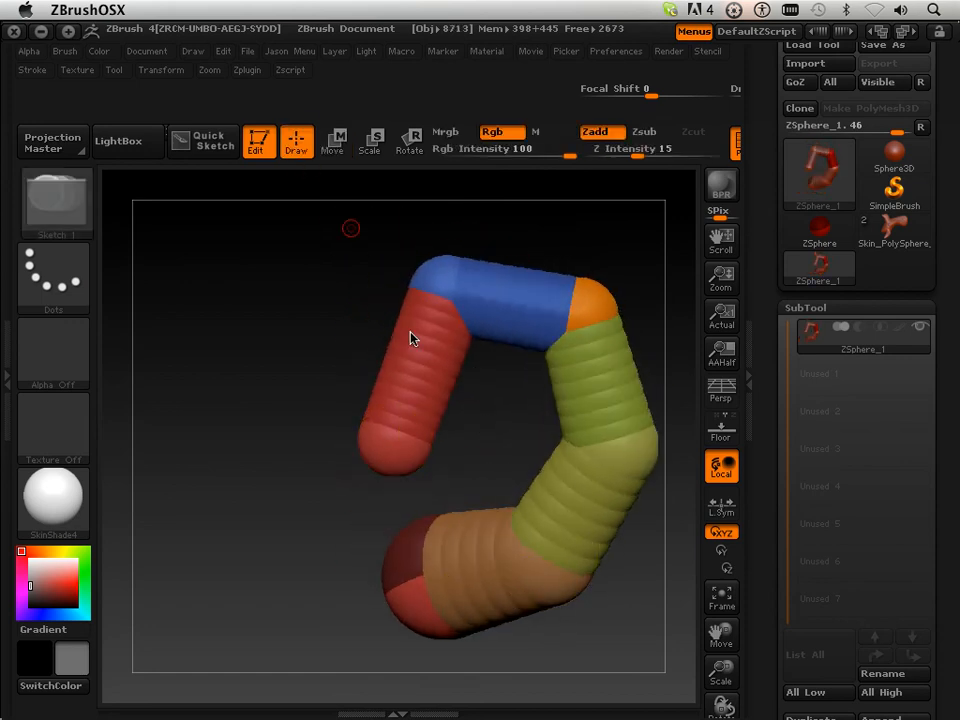
mouse_move(422, 468)
mouse_down()
mouse_move(433, 484)
mouse_move(298, 463)
mouse_up()
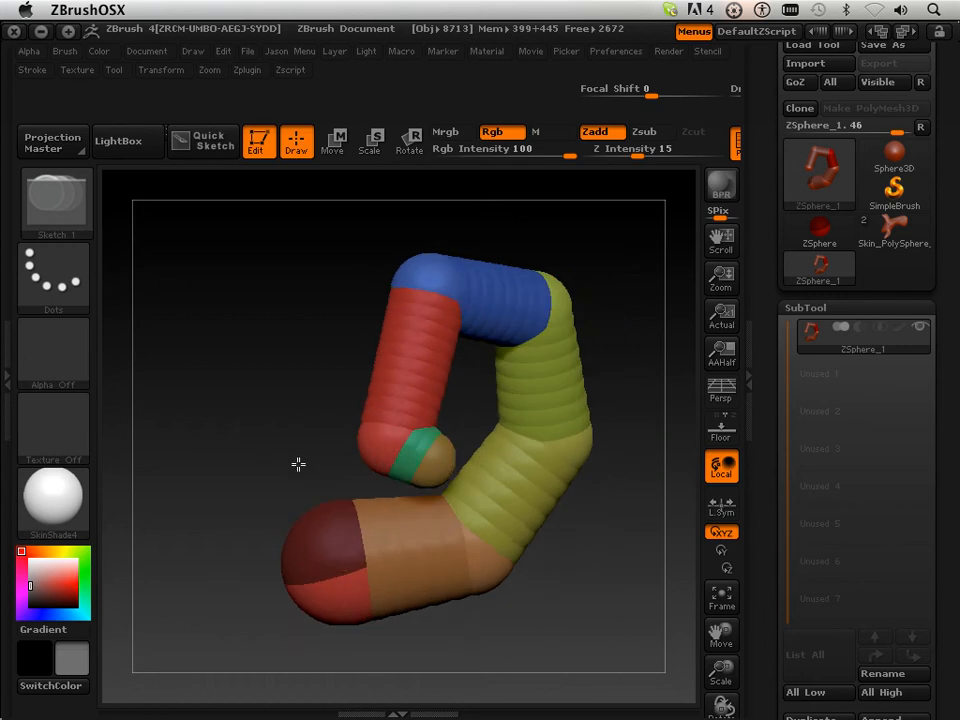
key(w)
drag(432, 465, 501, 480)
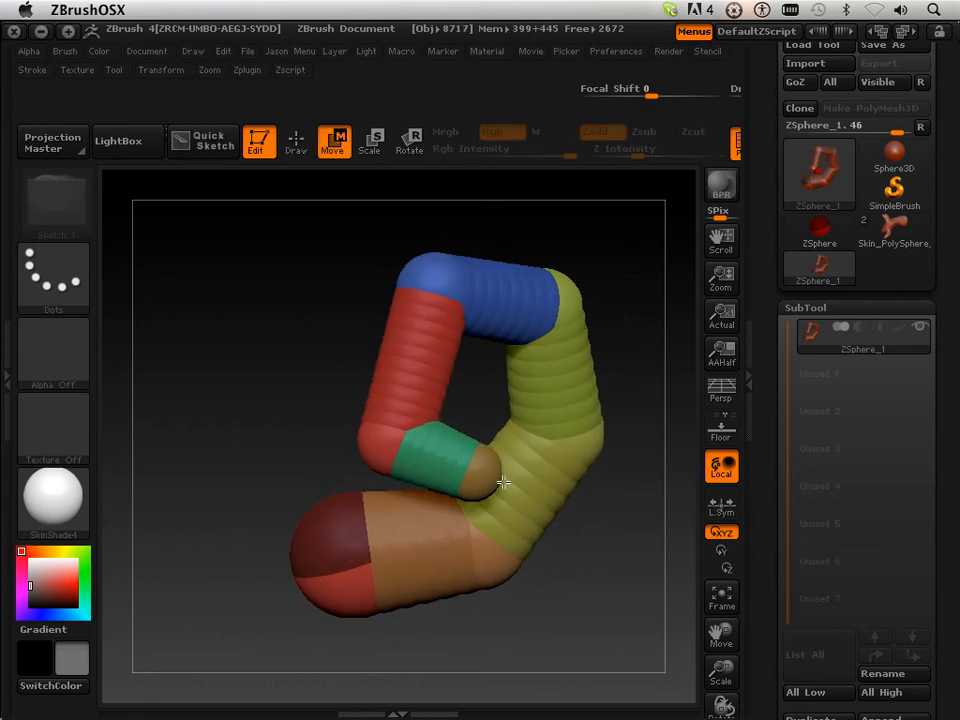
drag(369, 439, 338, 457)
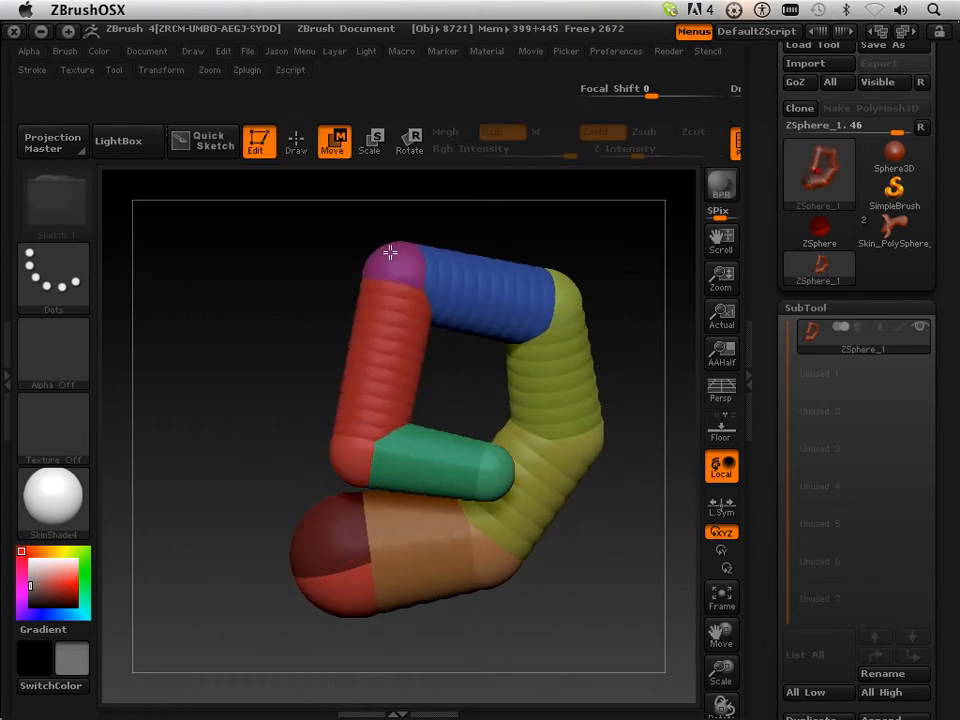
- Add a smaller child ZSphere to the inner end and move it upward inside the loop
drag(230, 340, 386, 190)
click(296, 142)
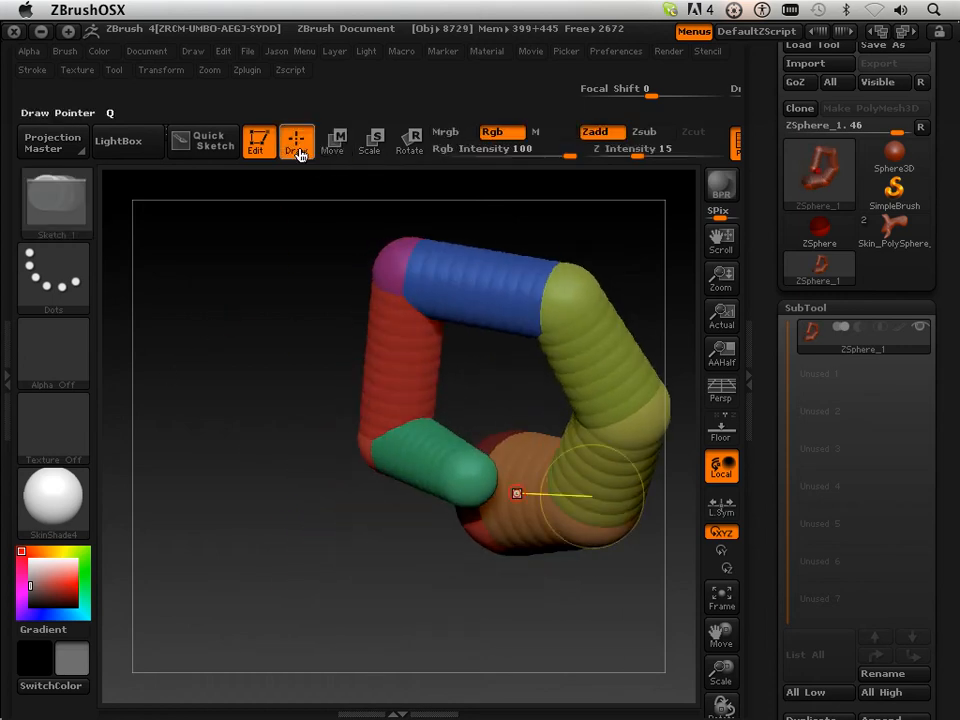
click(480, 459)
drag(231, 418, 291, 354)
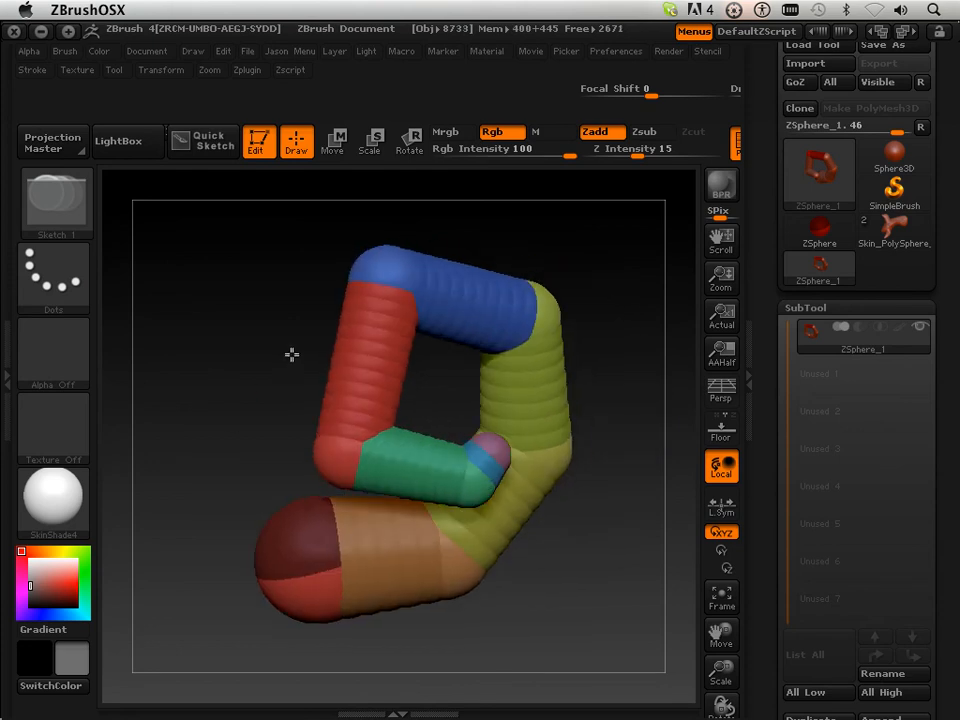
click(332, 144)
mouse_move(490, 450)
mouse_down()
mouse_move(524, 379)
mouse_move(515, 373)
mouse_up()
- Add a child ZSphere at the upper inner end and move it across the opening to continue the spiral
click(301, 145)
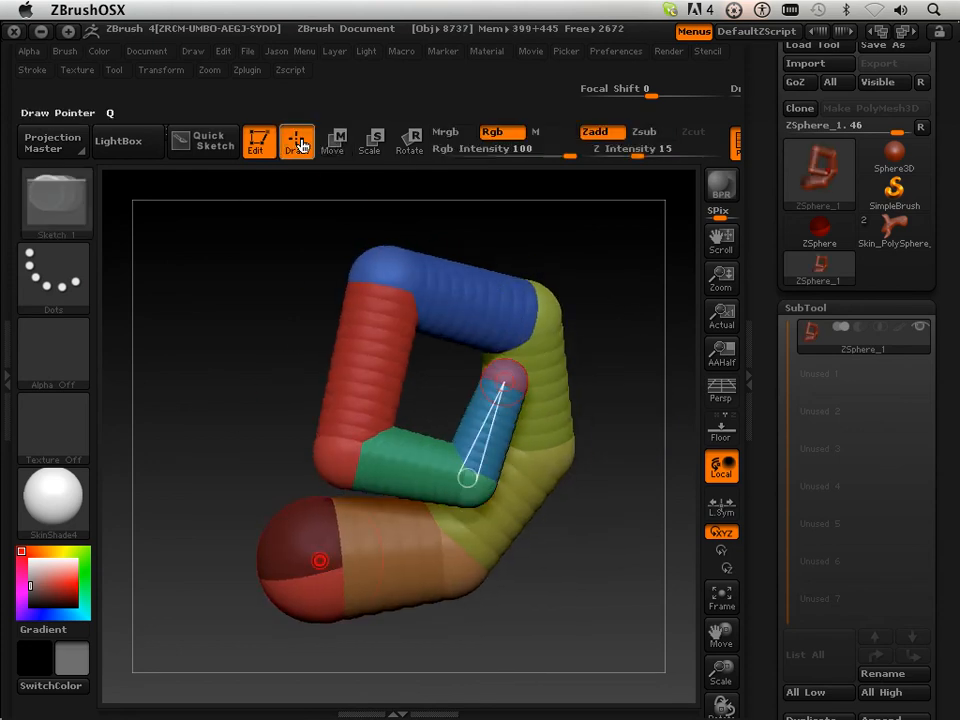
drag(254, 368, 311, 420)
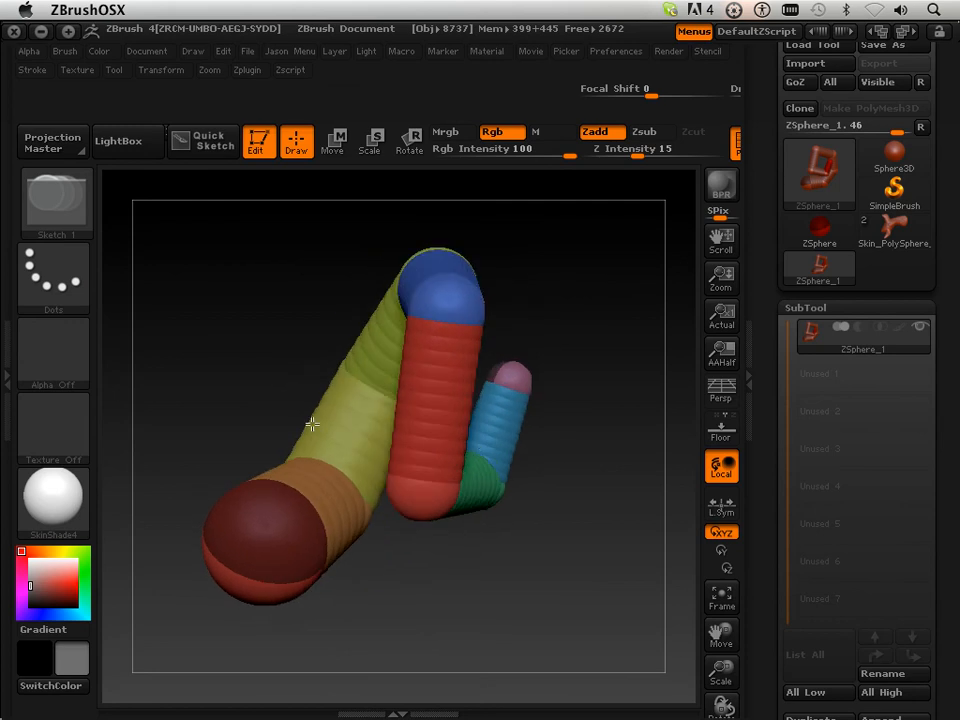
click(501, 371)
drag(563, 332, 512, 278)
click(332, 140)
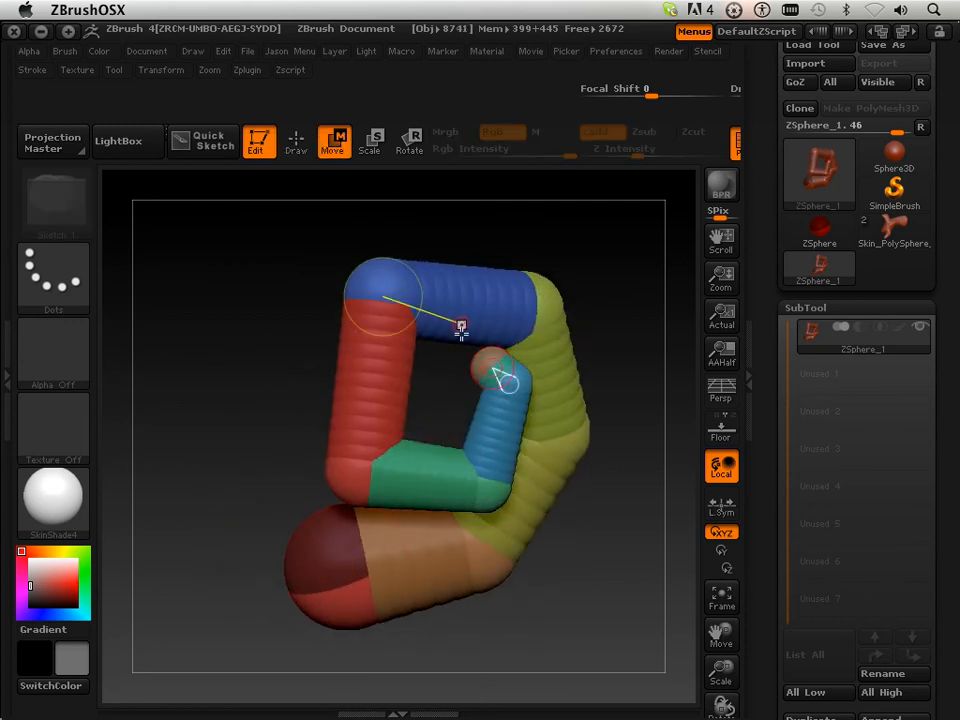
drag(480, 355, 456, 378)
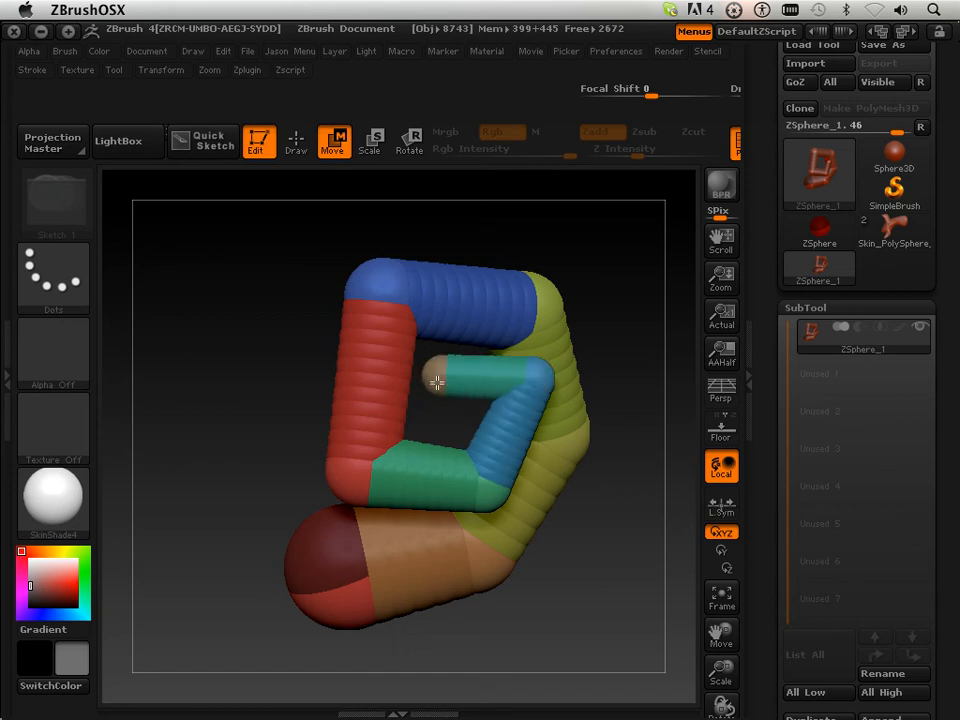
- Add a small final ZSphere at the spiral's center, extend it downward, and raise the joint before it
mouse_move(250, 423)
mouse_down()
mouse_move(229, 328)
mouse_move(289, 221)
mouse_up()
click(296, 142)
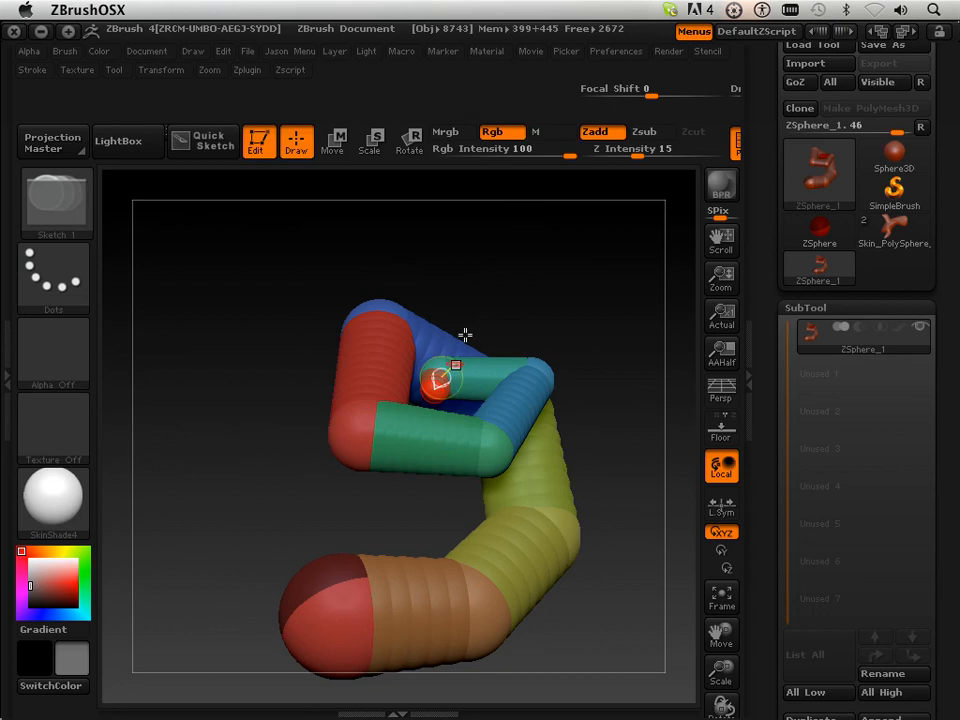
drag(465, 334, 489, 320)
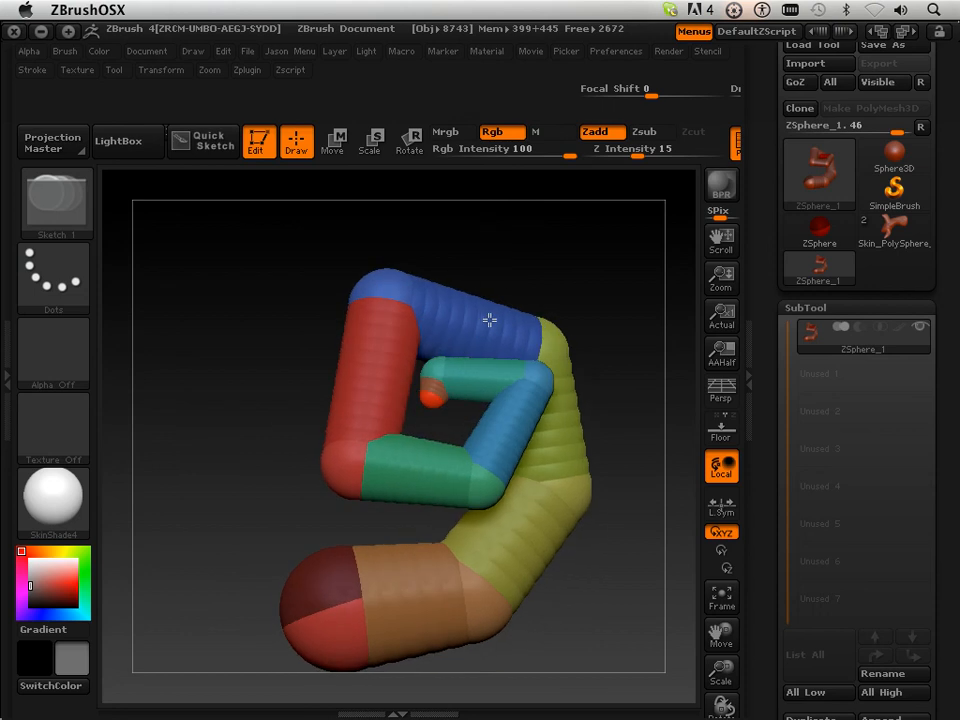
click(334, 143)
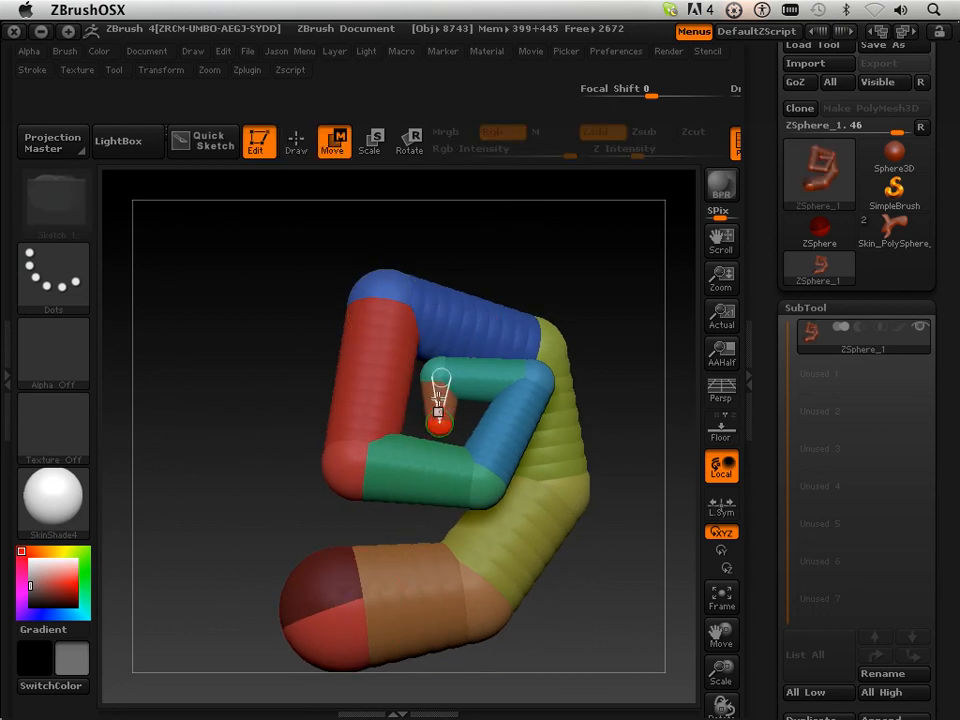
drag(435, 392, 455, 336)
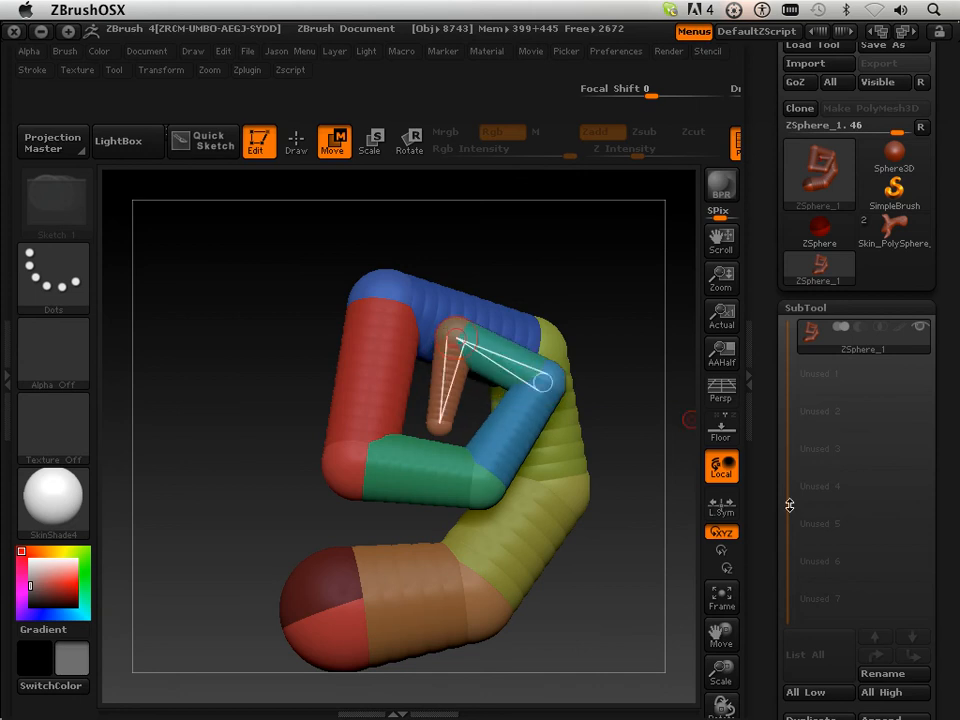
- Open the Adaptive Skin settings, inspect the spiral's skin preview from several angles, and return to the ZSpheres
drag(765, 545, 771, 365)
click(800, 318)
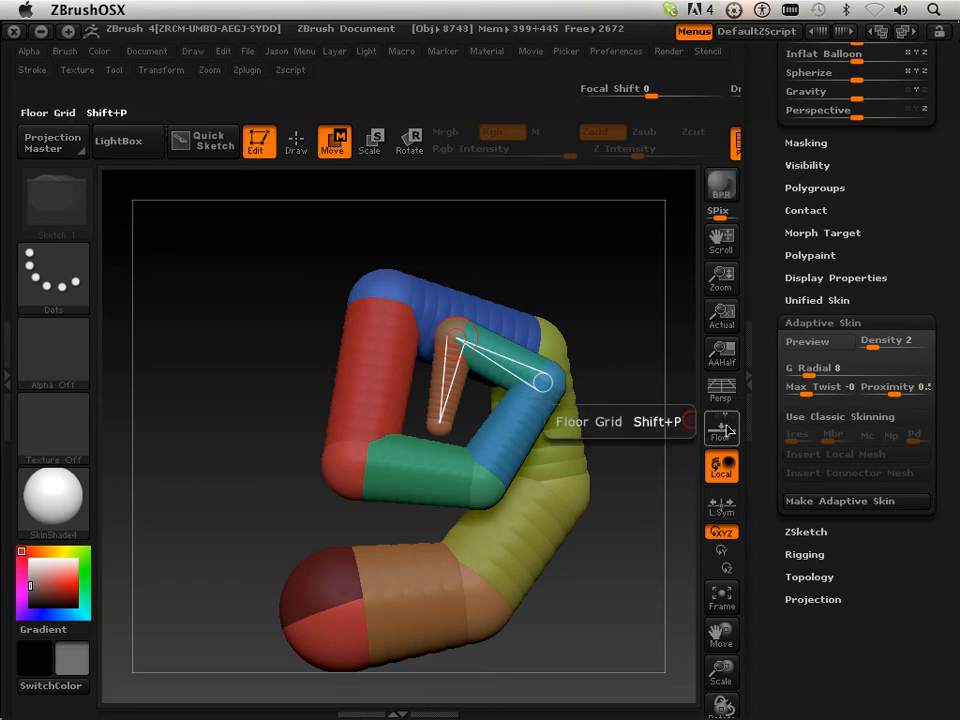
drag(637, 361, 618, 363)
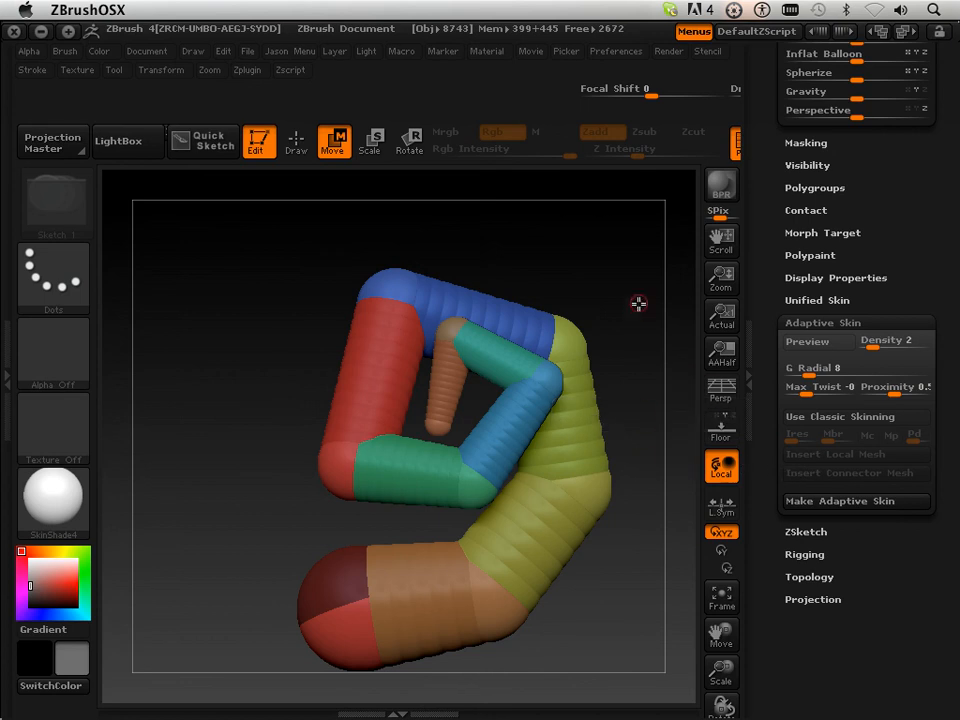
drag(636, 304, 598, 324)
key(a)
drag(555, 235, 594, 296)
key(a)
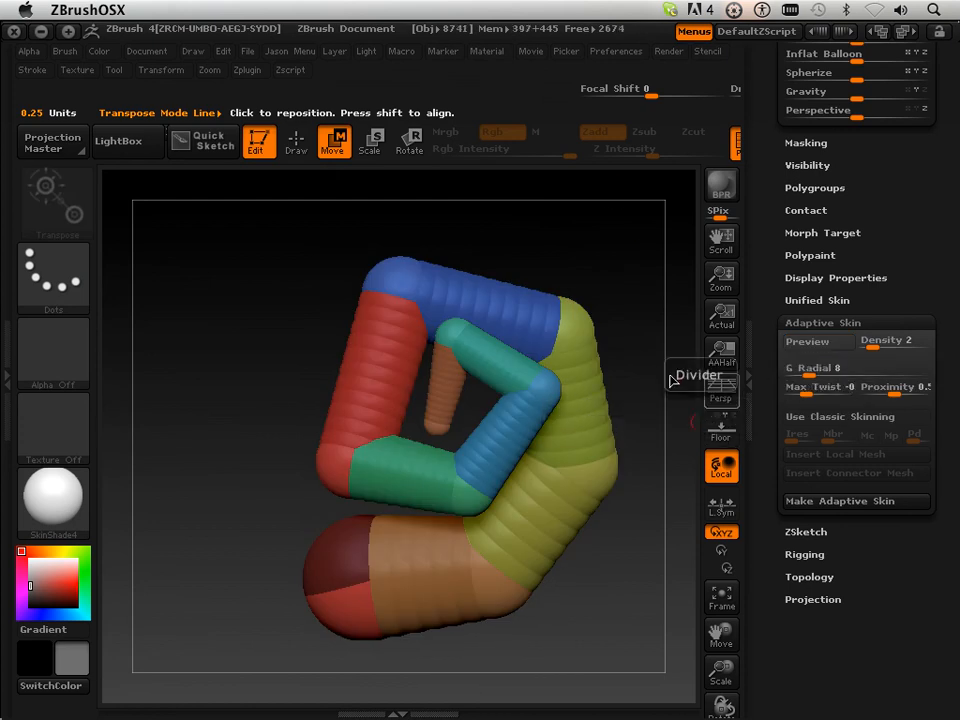
key(a)
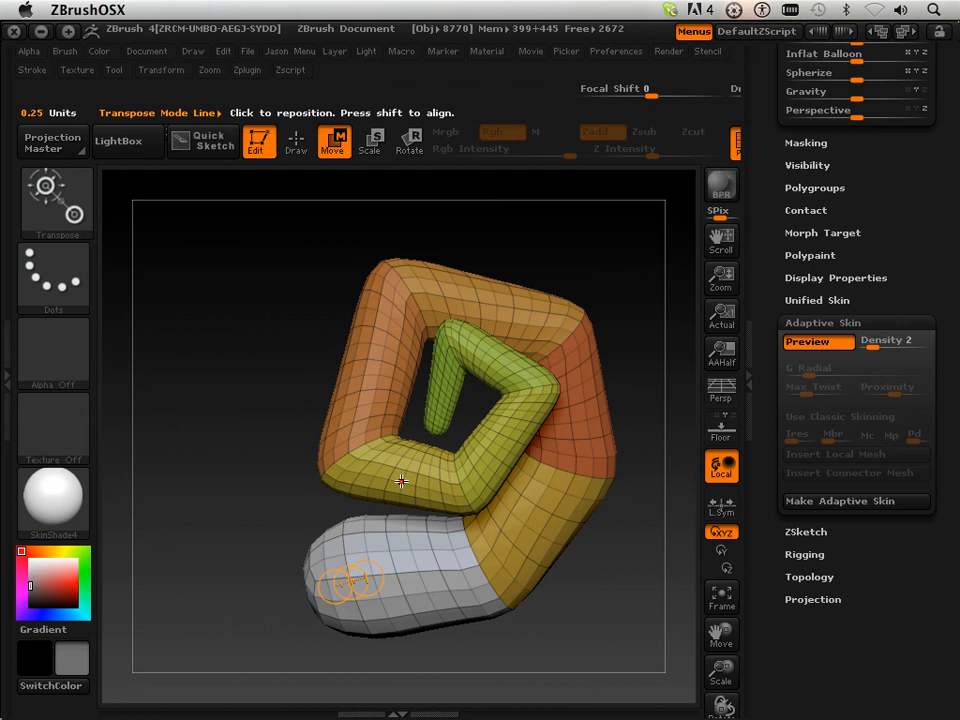
mouse_move(628, 284)
mouse_down()
mouse_move(690, 302)
mouse_move(615, 306)
mouse_move(640, 287)
mouse_up()
key(a)
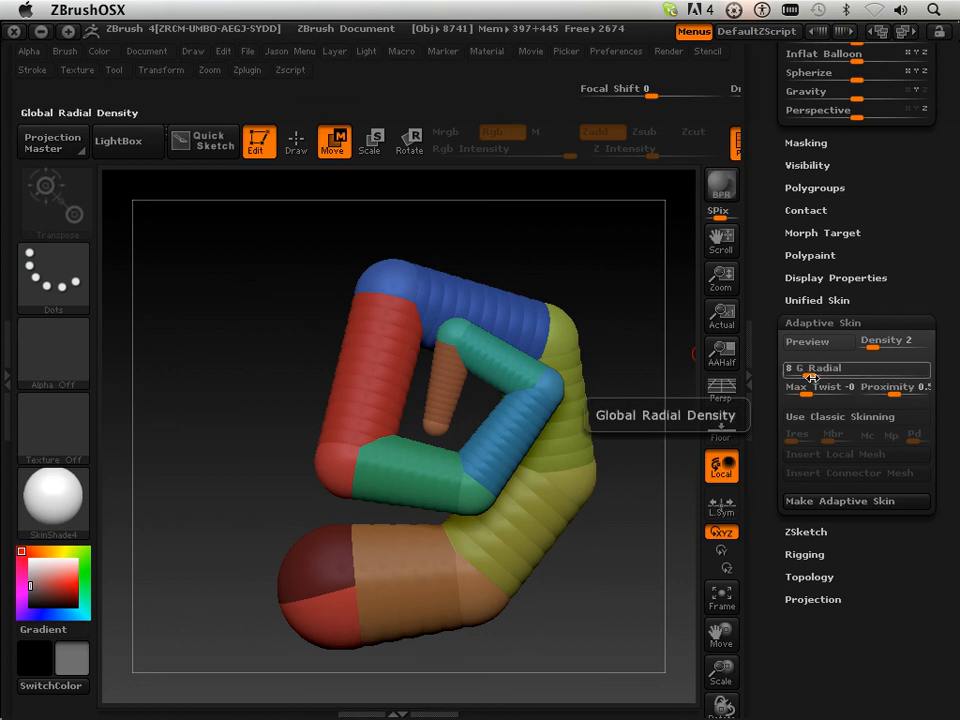
- Lower the adaptive skin's global radial density in stages to 4, previewing the spiral's mesh after each change
drag(807, 371, 805, 370)
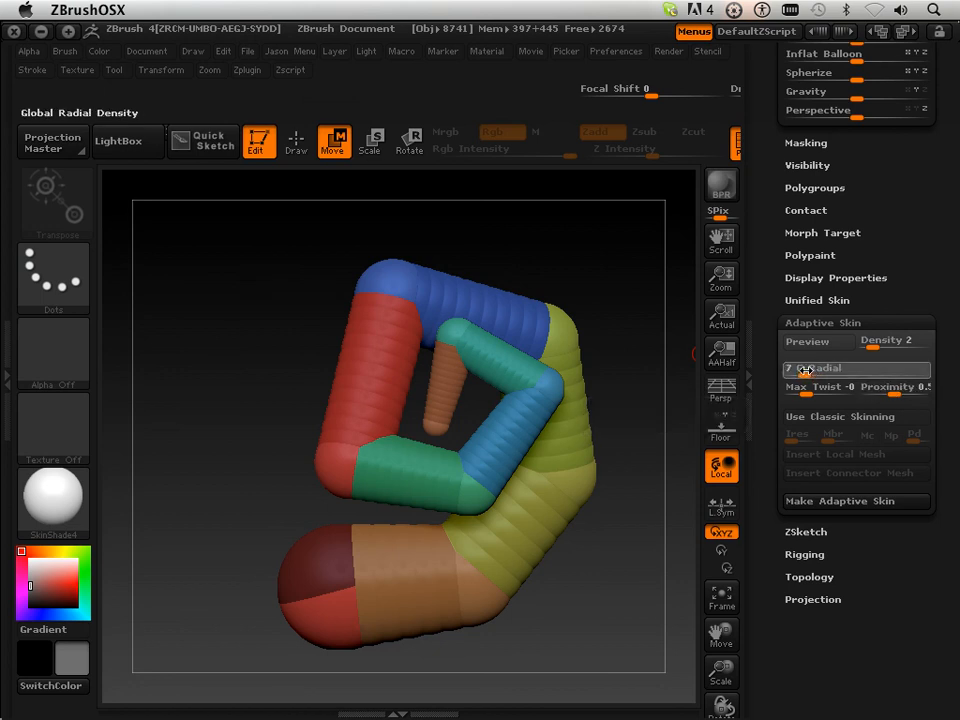
key(a)
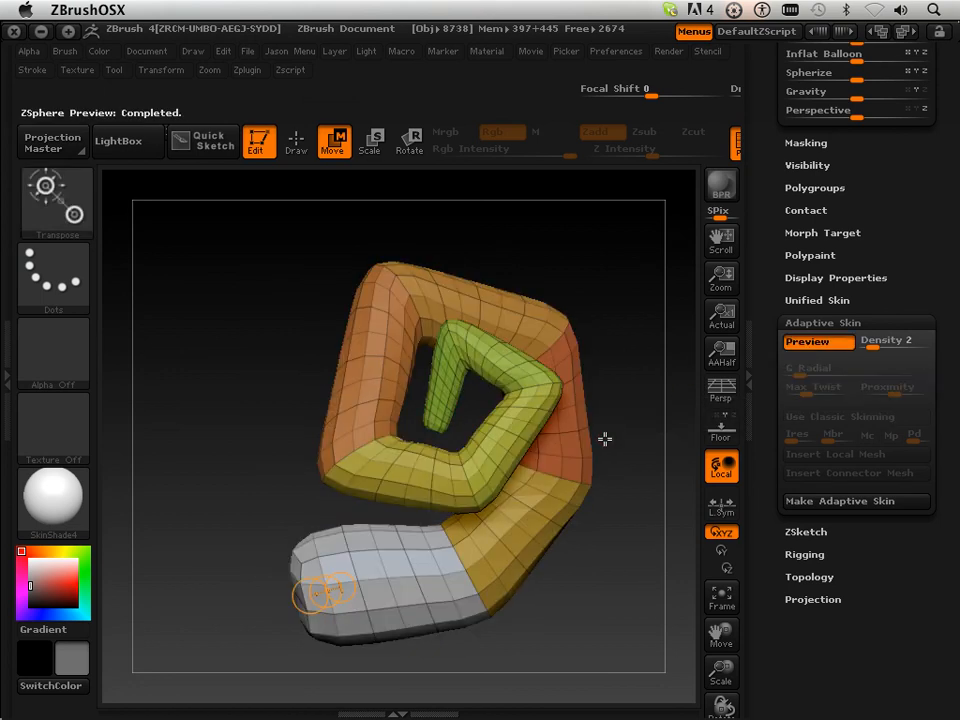
key(a)
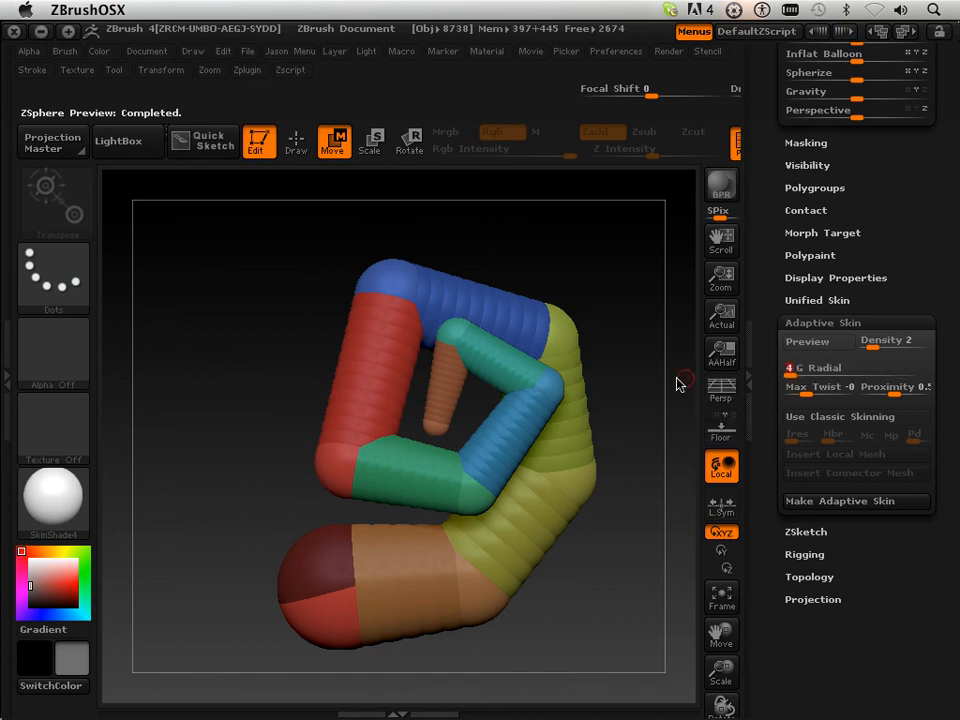
key(a)
drag(613, 563, 590, 530)
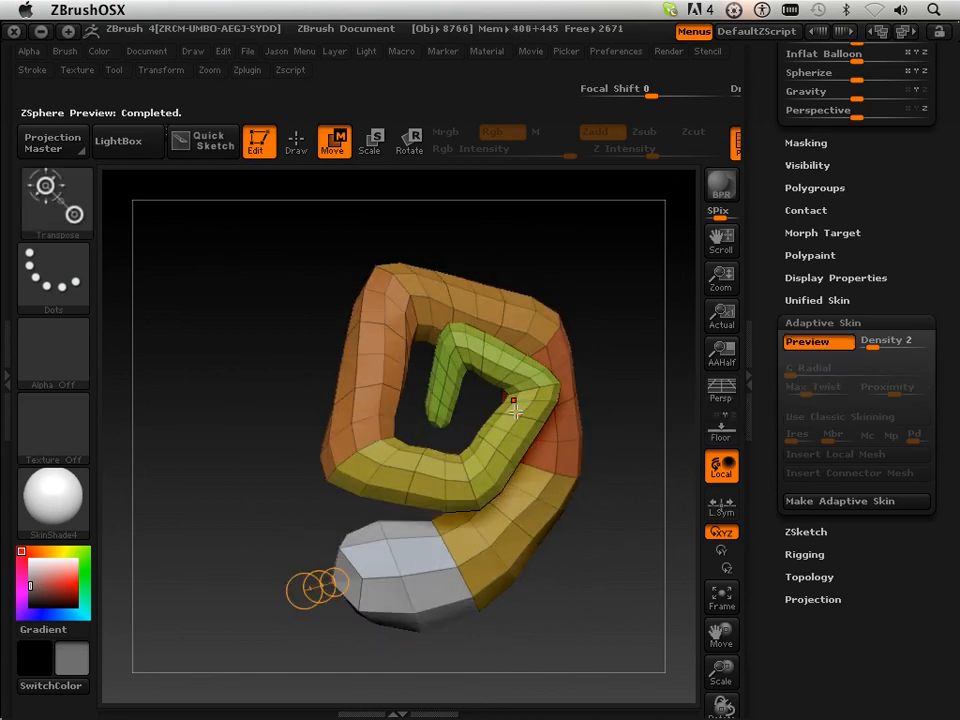
key(a)
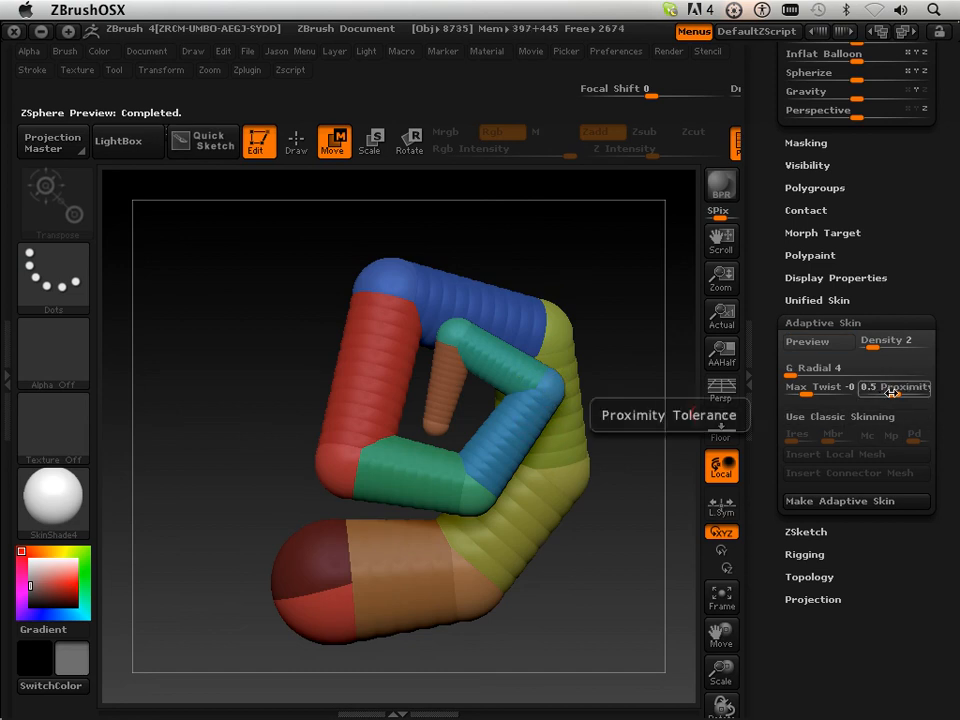
- Lower the proximity tolerance to 0.25 and then close to 0, previewing the adaptive skin at each value
drag(891, 393, 879, 392)
key(a)
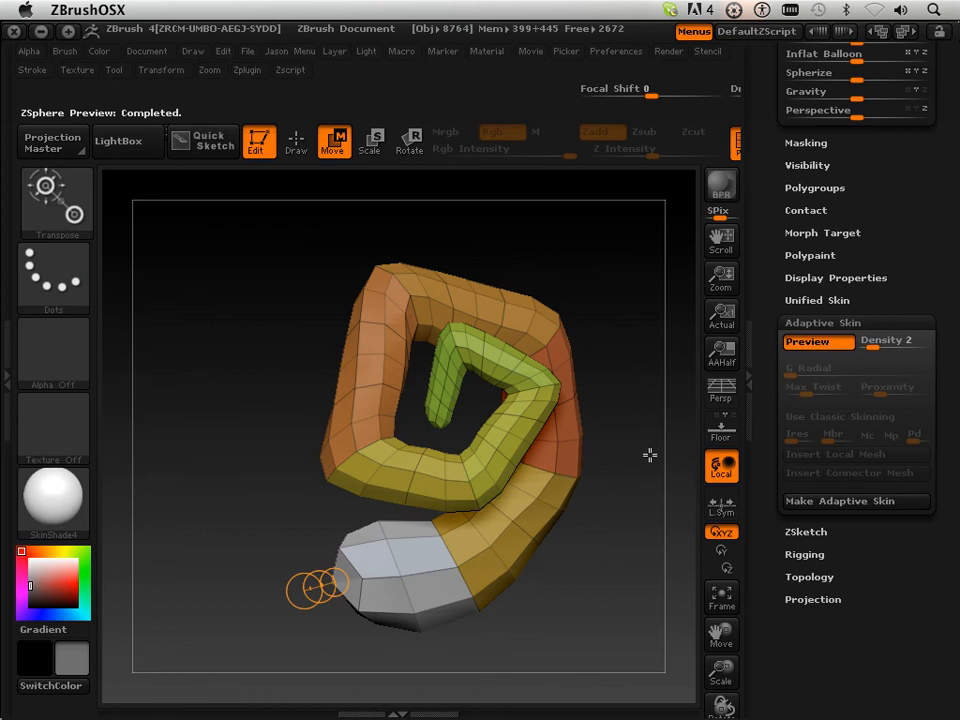
key(a)
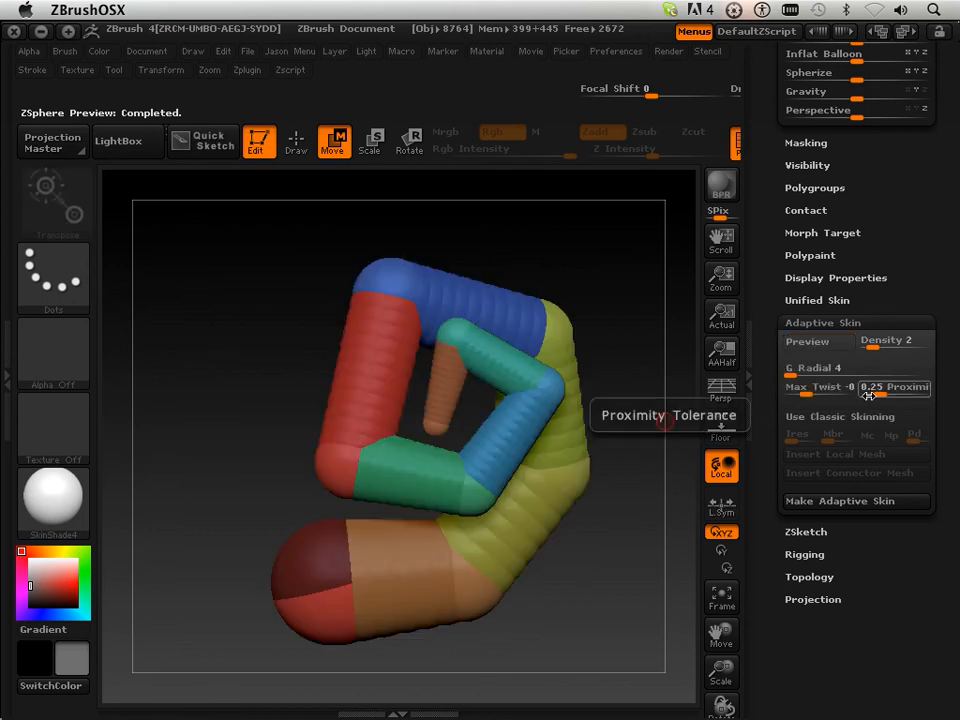
drag(868, 388, 589, 463)
key(a)
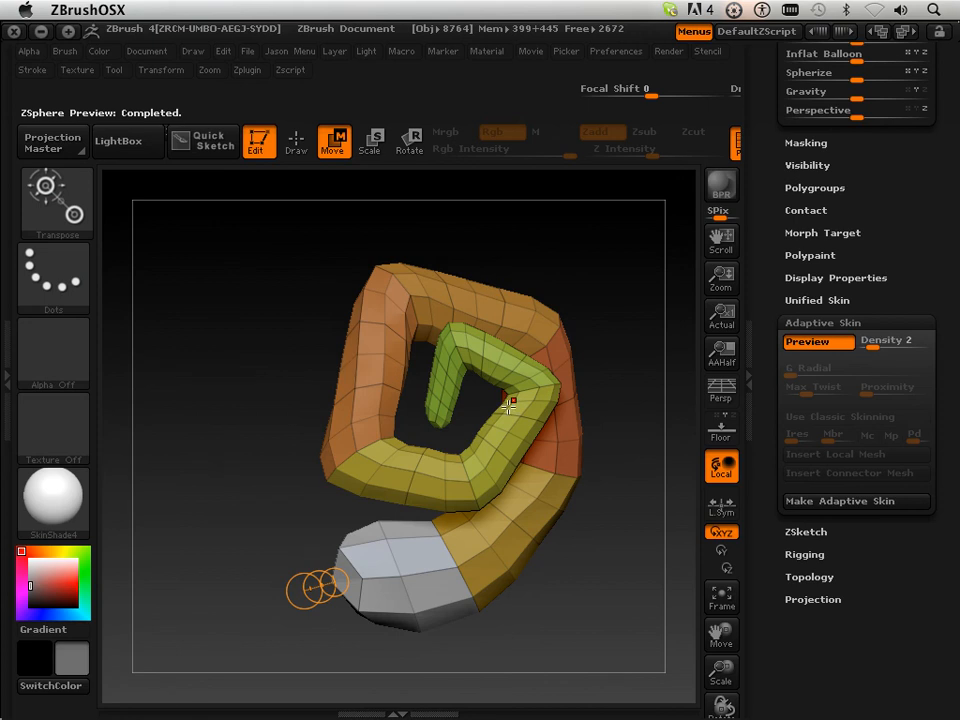
key(a)
- Set the proximity tolerance to 0.5, preview the adaptive skin from a slightly different angle, and return to the ZSpheres
drag(868, 388, 652, 368)
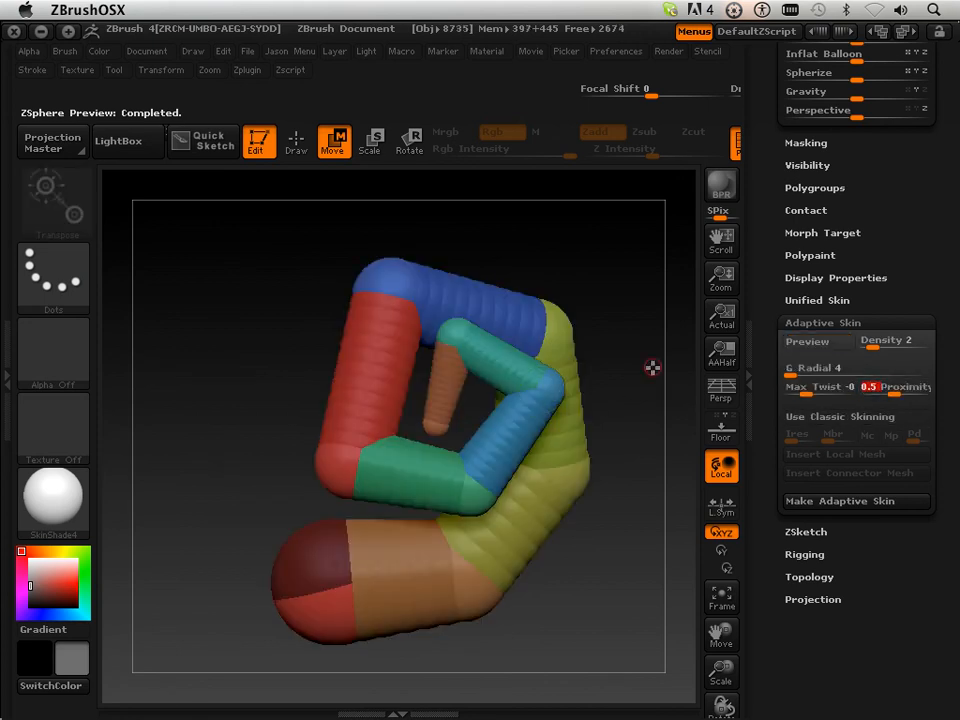
key(a)
drag(633, 413, 656, 402)
key(a)
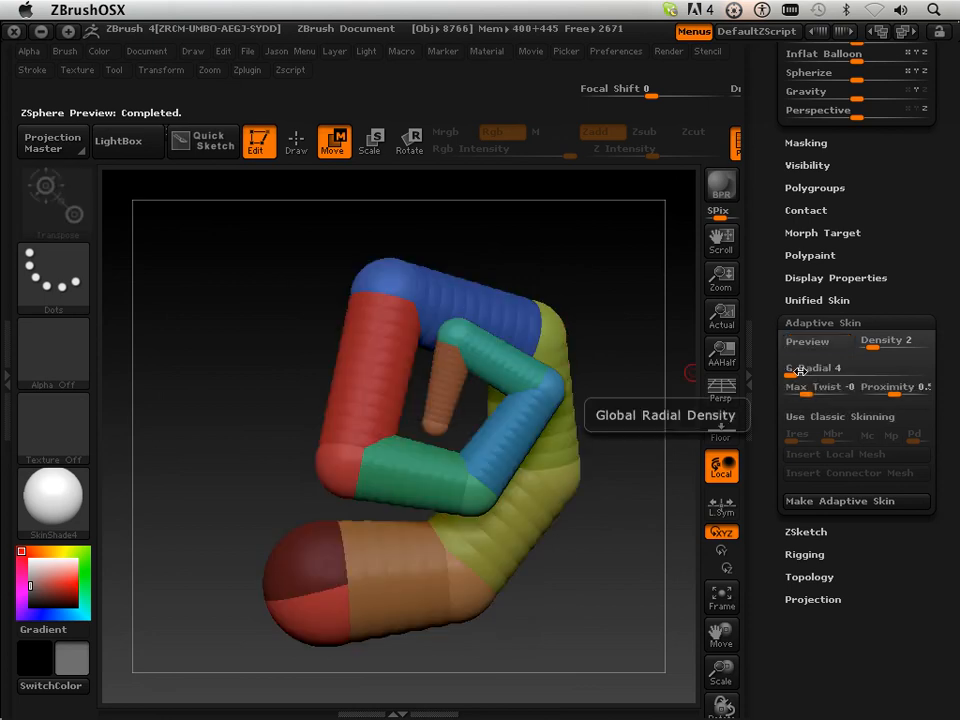
- Set the global radial density to 10 and the proximity tolerance to 0, previewing the adaptive skin after each change
key(a)
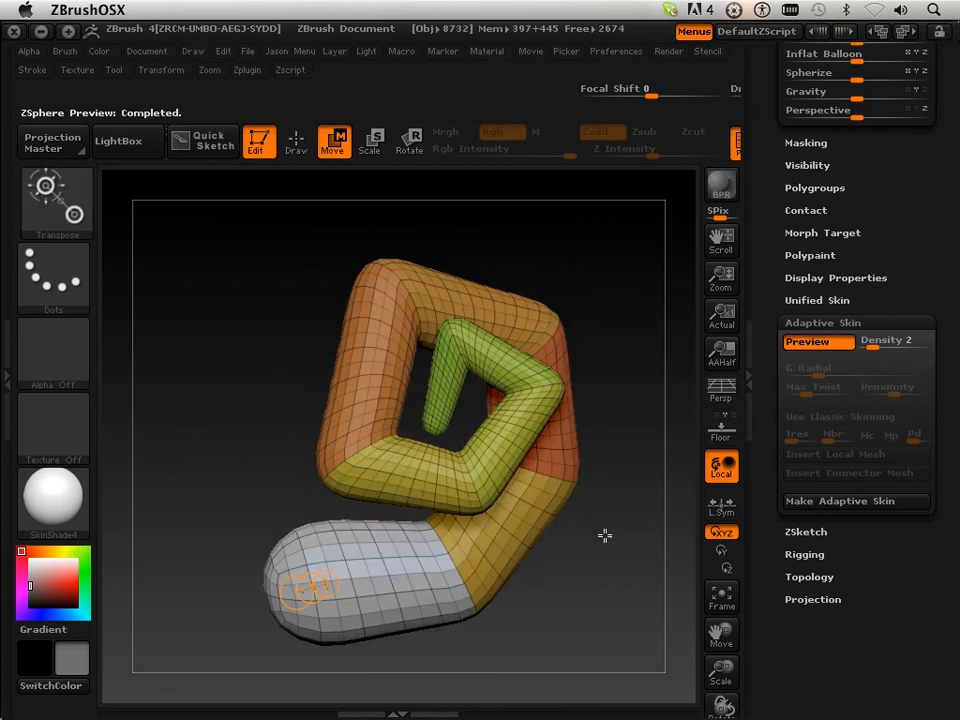
key(a)
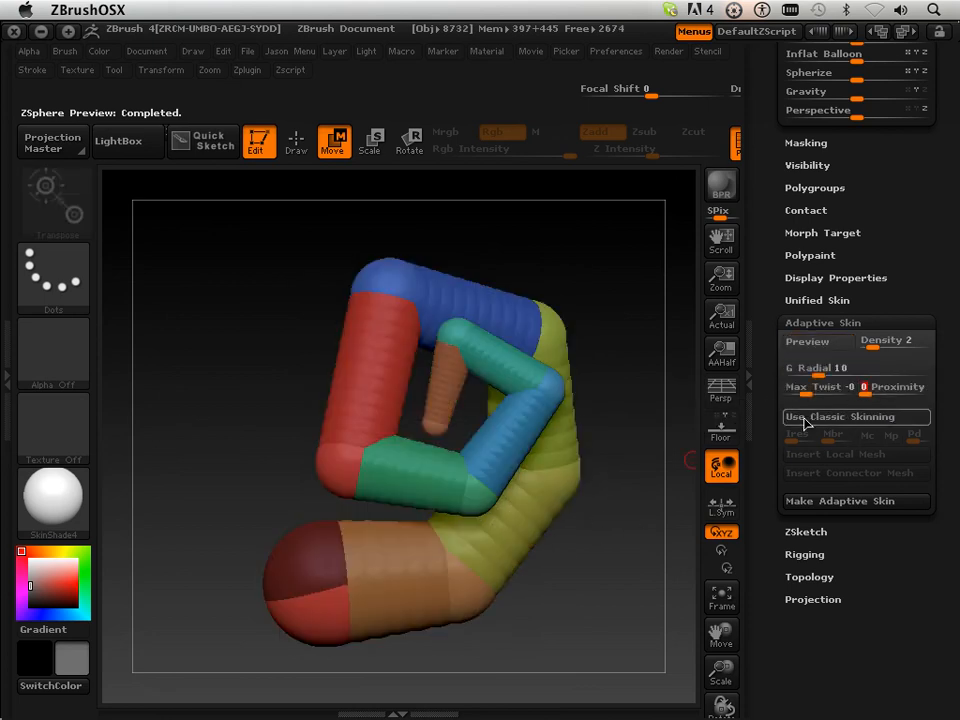
key(a)
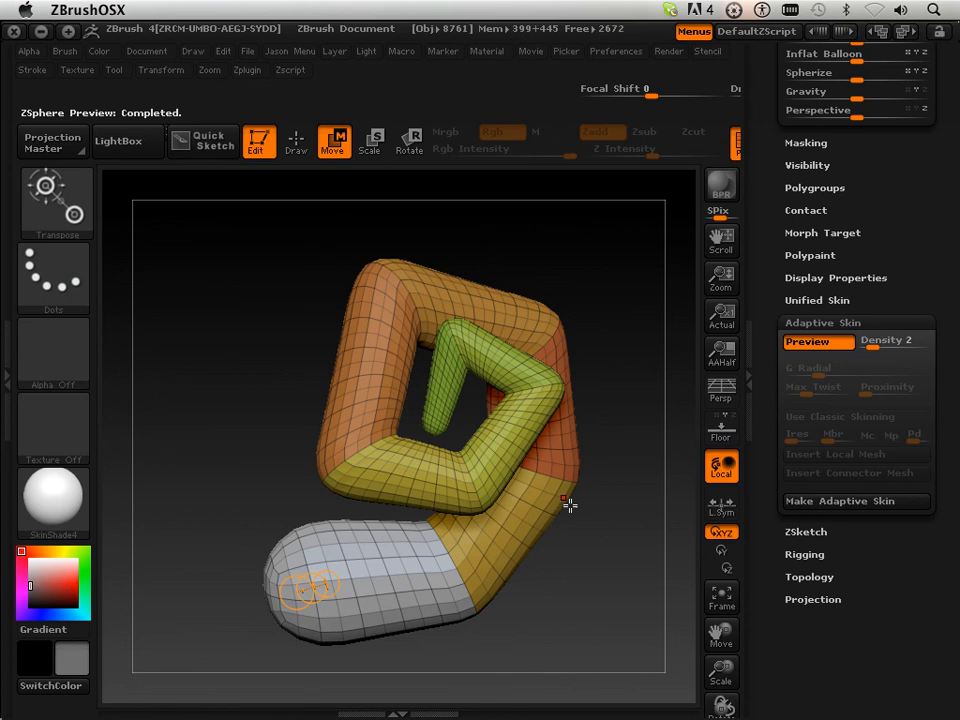
key(a)
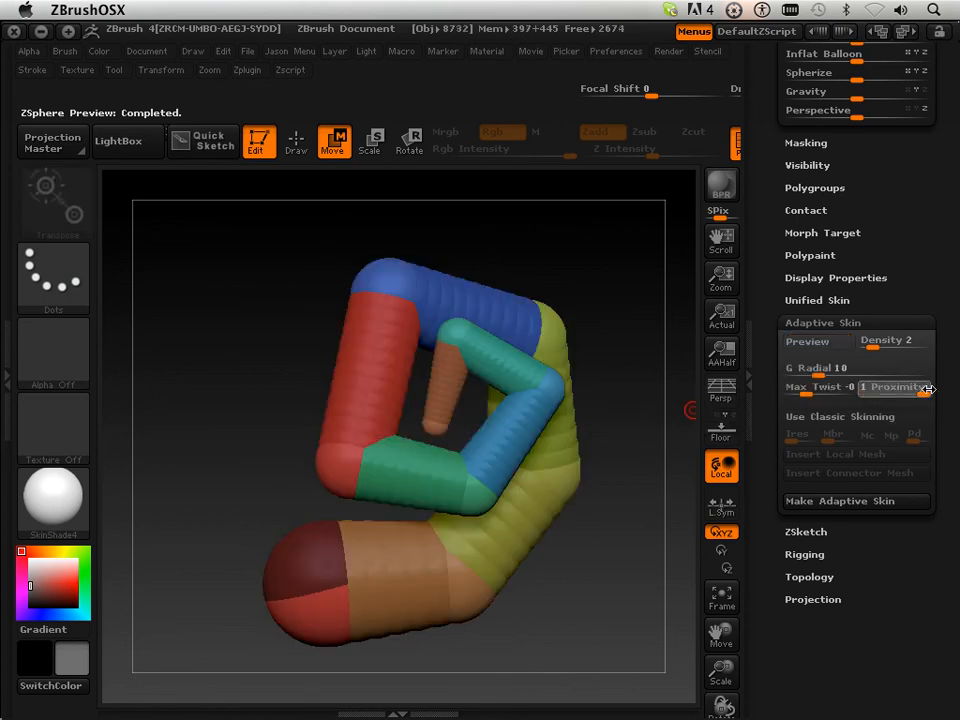
- Compare the adaptive skin preview at proximity tolerances of 1 and 0, and return to the ZSpheres
key(a)
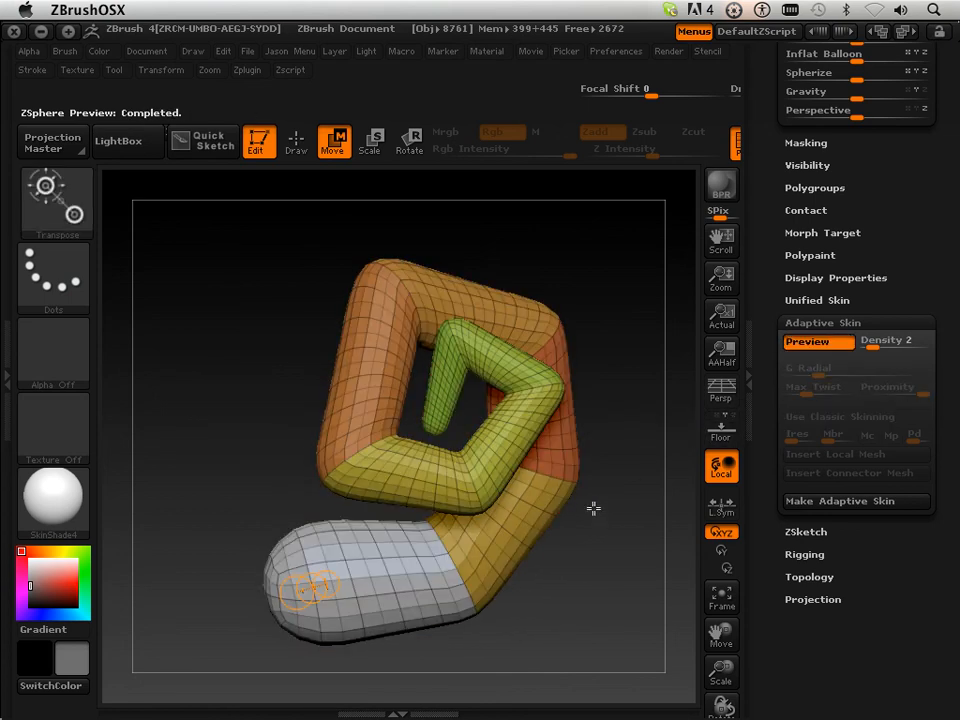
key(a)
key(a)
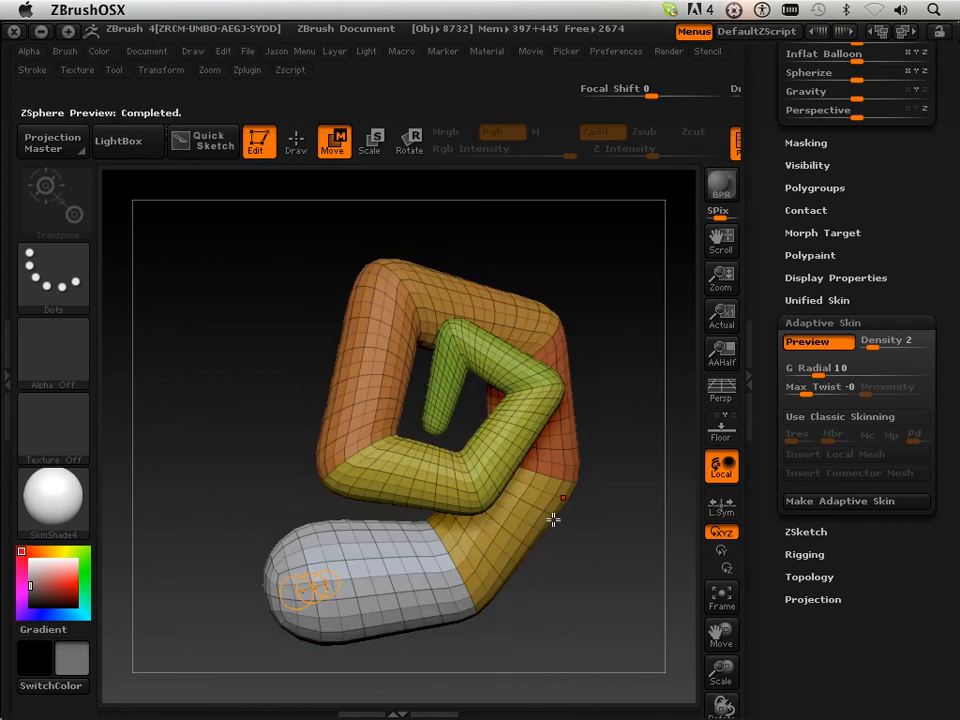
key(a)
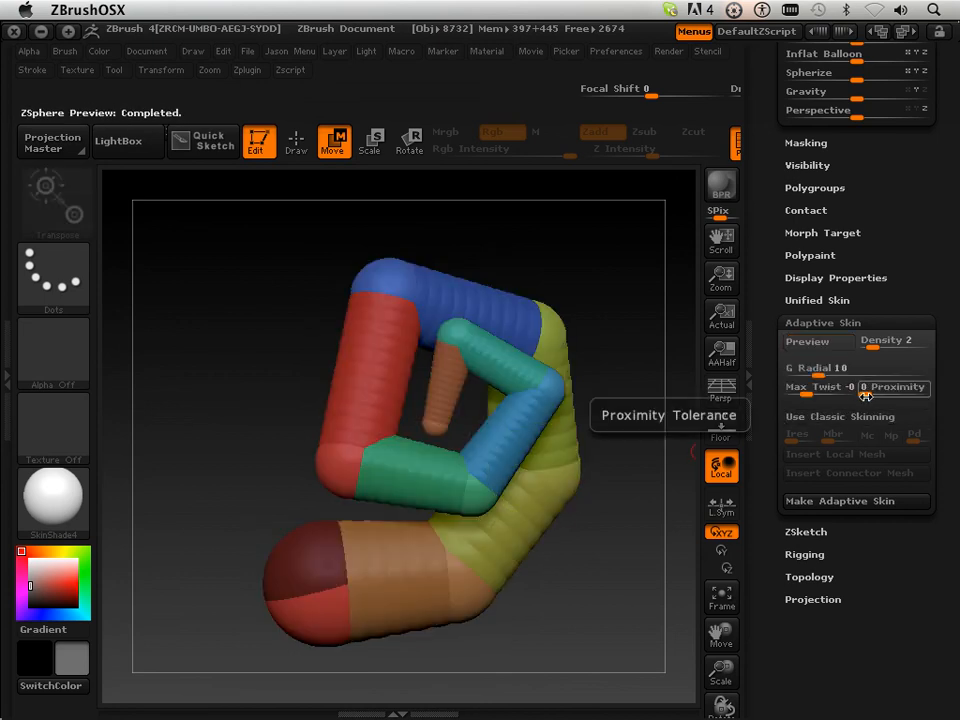
- Add a large child ZSphere on the spiral's thick outer end, with two smaller child ZSpheres on top of it
key(ctrl)
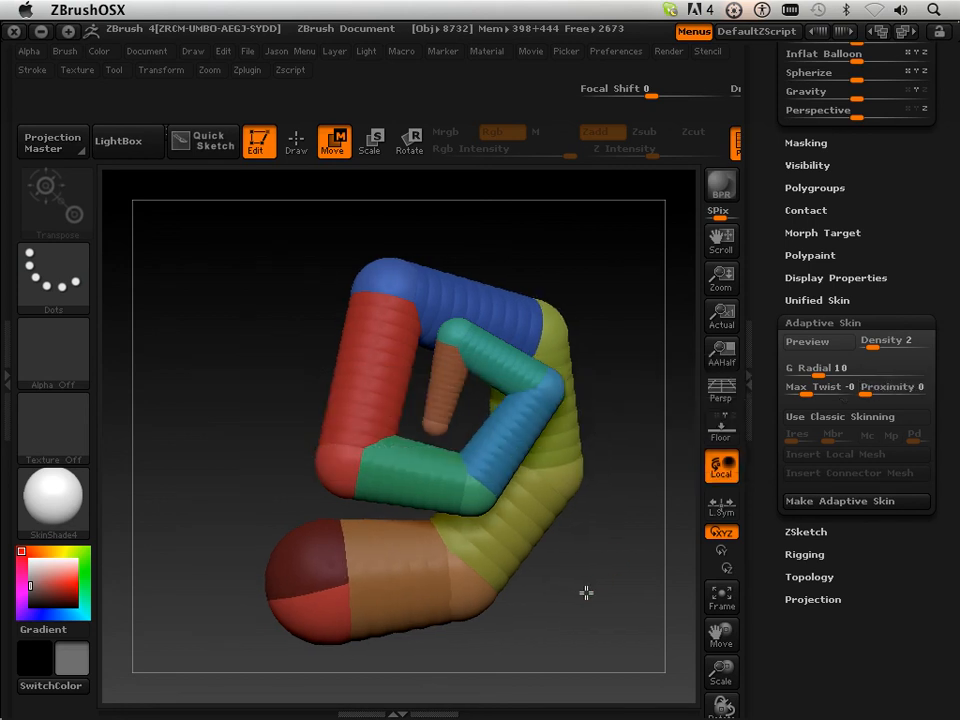
drag(453, 569, 375, 597)
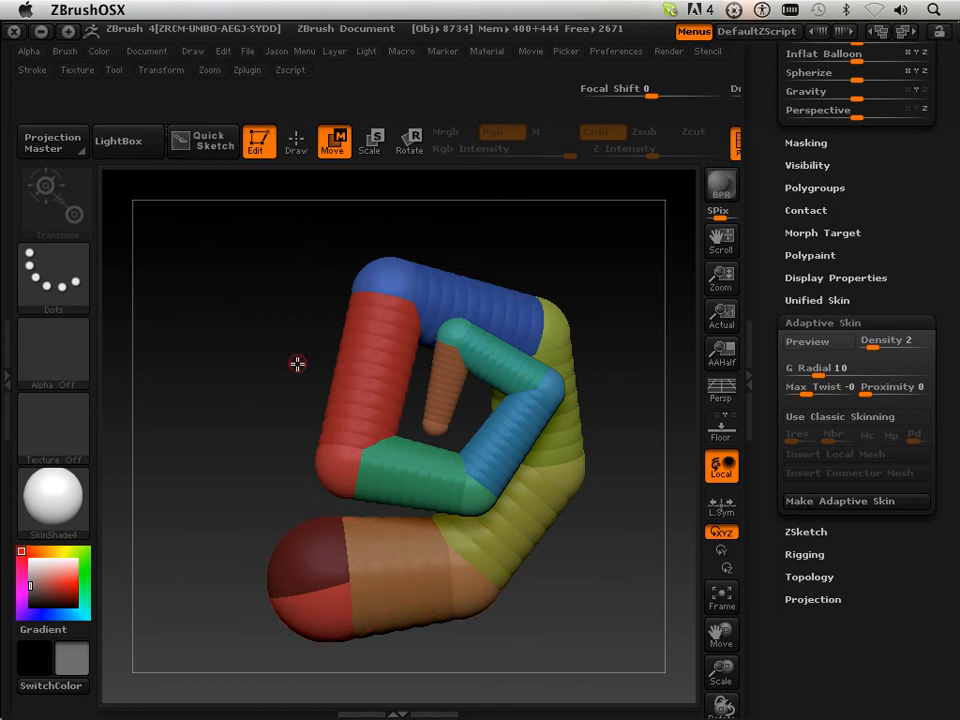
click(296, 143)
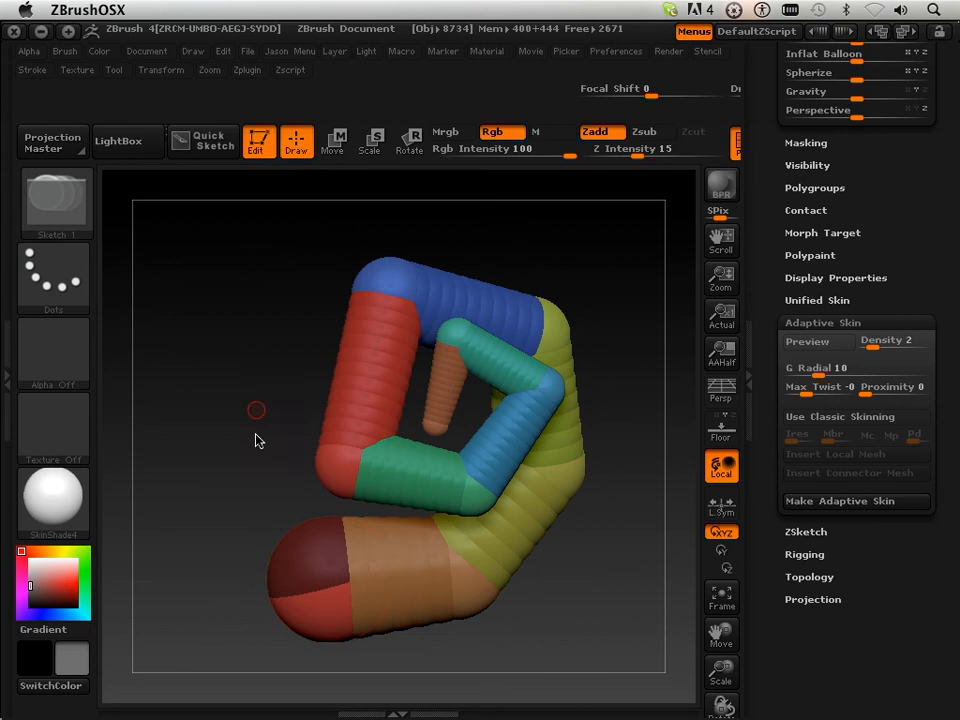
mouse_move(288, 544)
mouse_down()
mouse_move(296, 525)
mouse_move(286, 538)
mouse_move(310, 579)
mouse_up()
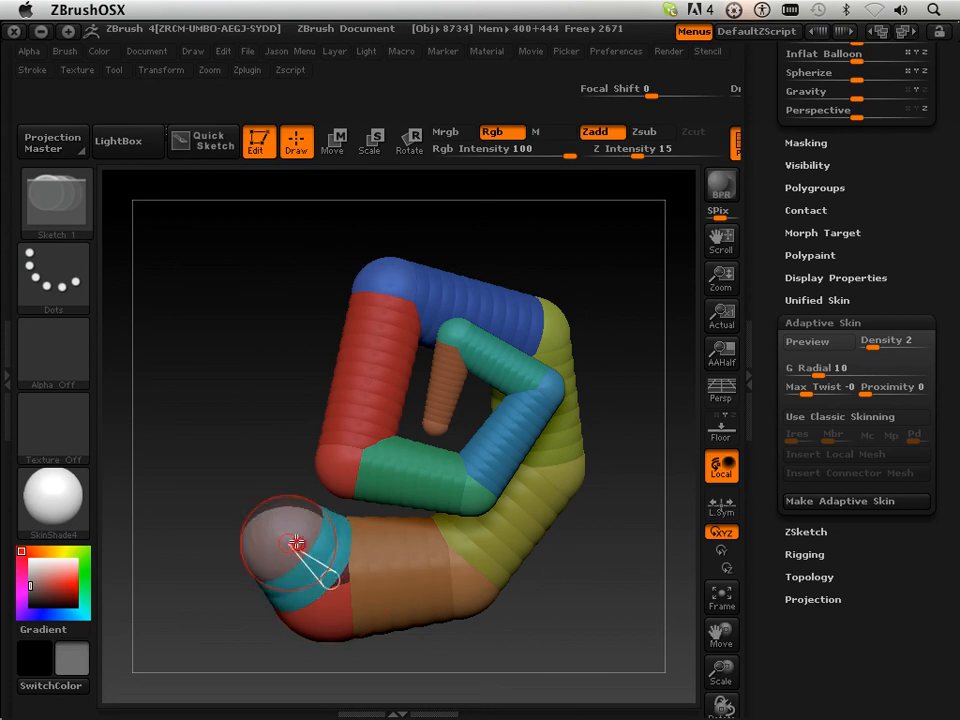
drag(296, 516, 262, 545)
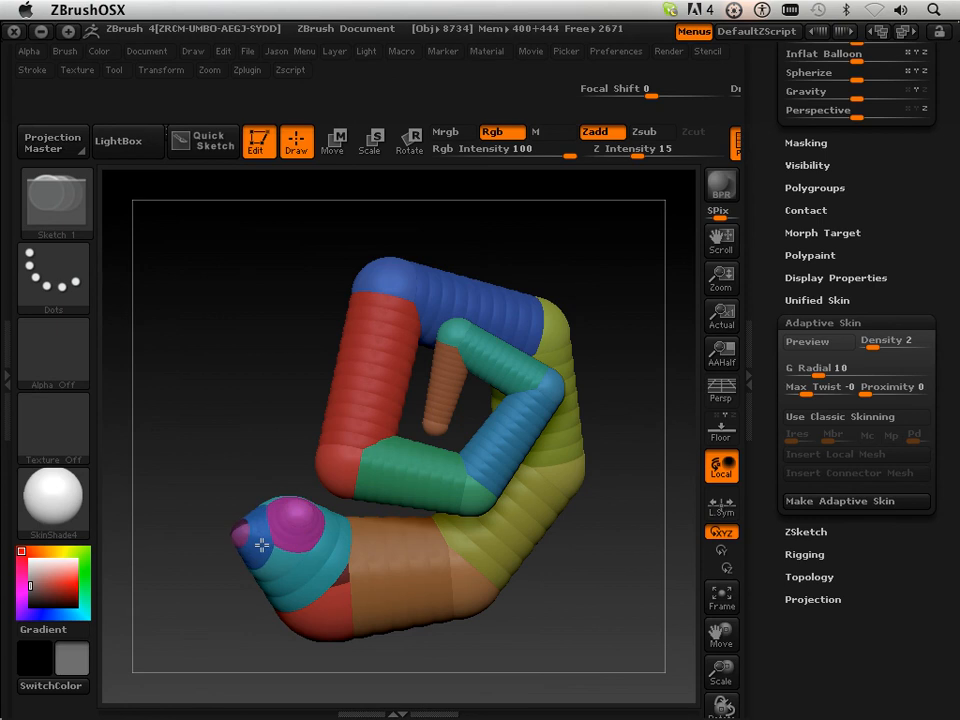
- Move the two small ZSpheres outward to form tapered branches, then check the adaptive skin preview
click(336, 131)
drag(299, 503, 292, 470)
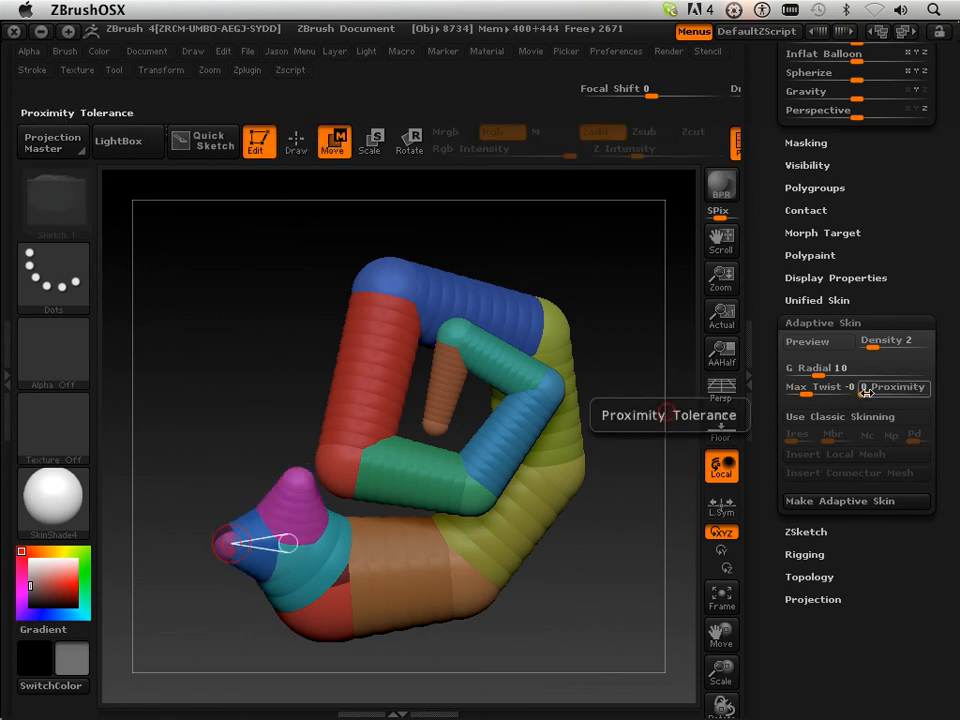
key(a)
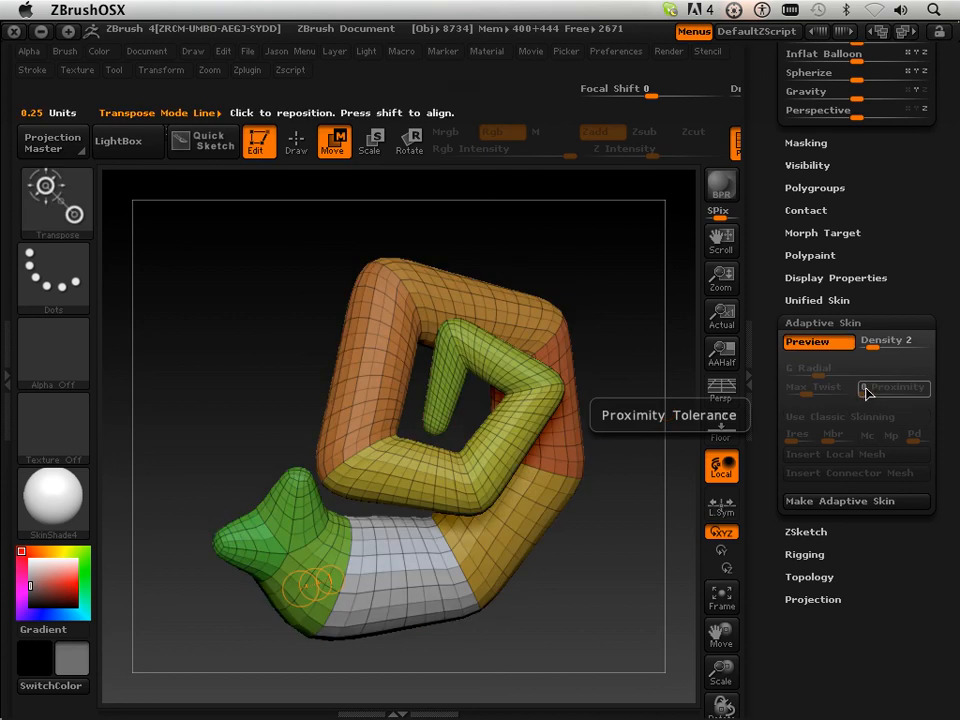
key(a)
- Raise the proximity tolerance to about 0.8 and preview the adaptive skin of the branched spiral
drag(889, 393, 797, 404)
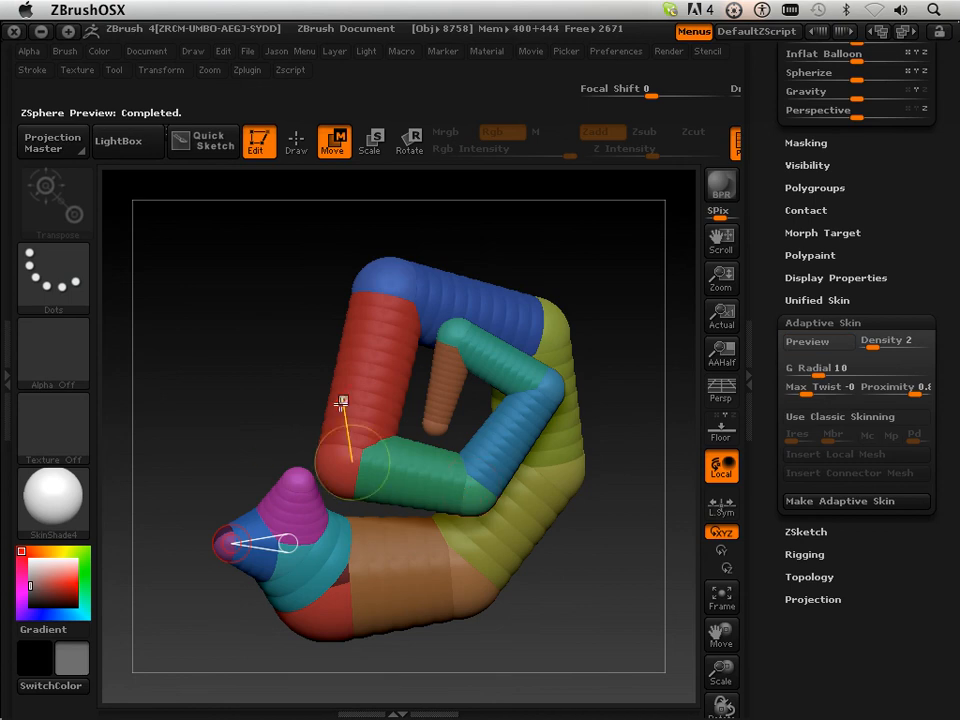
key(a)
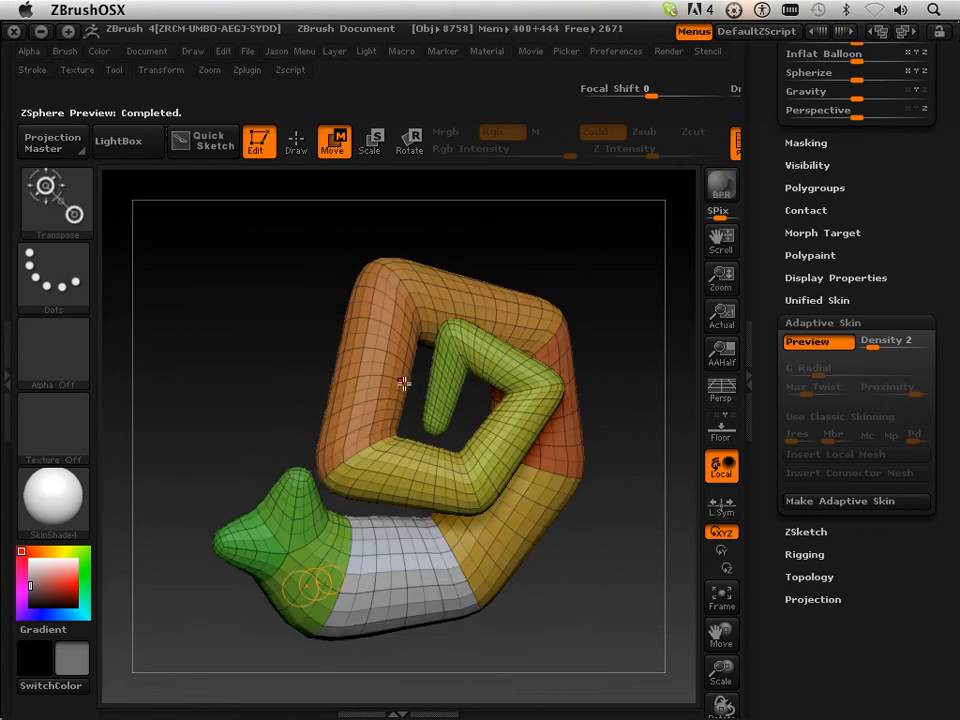
drag(403, 383, 414, 399)
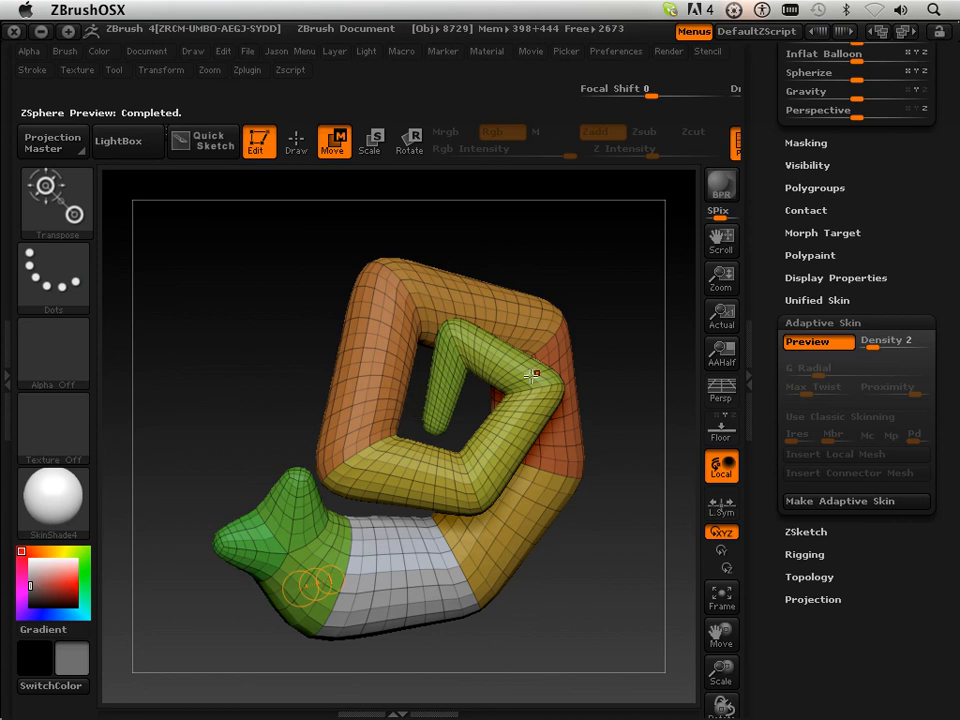